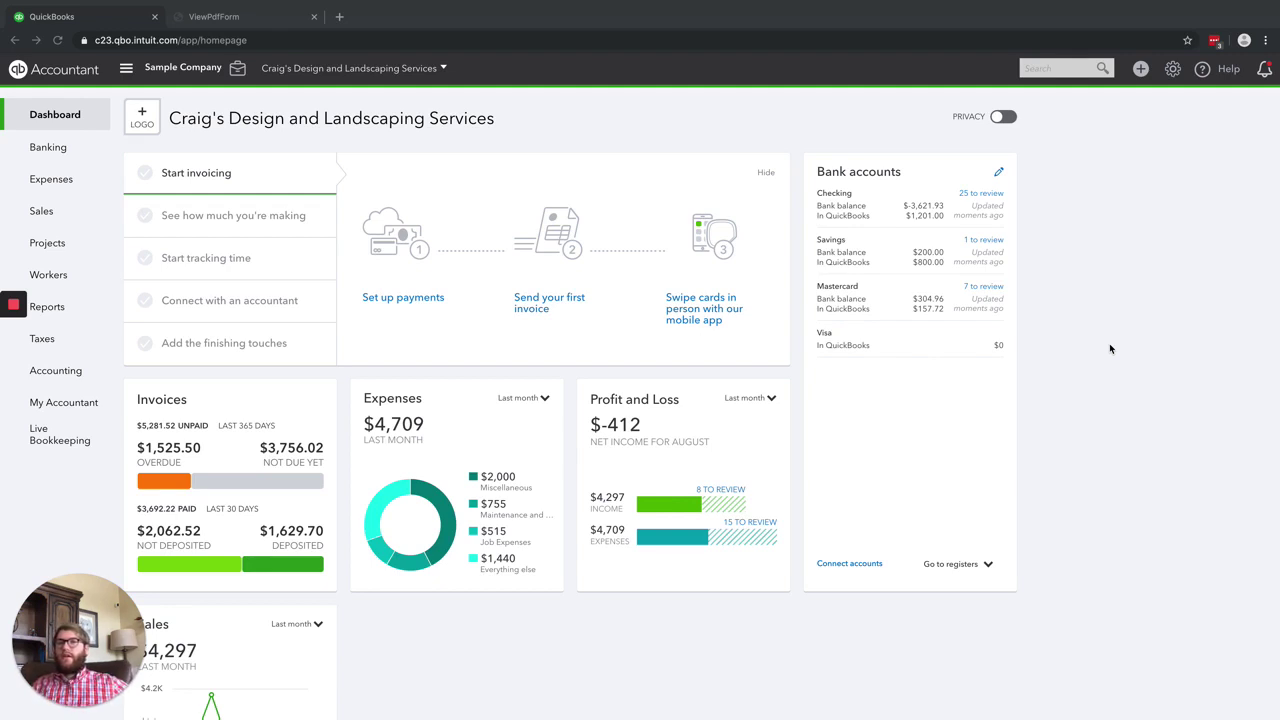
# Open the banking page and look through the Checking account's downloaded transactions awaiting review
pyautogui.click(52, 150)
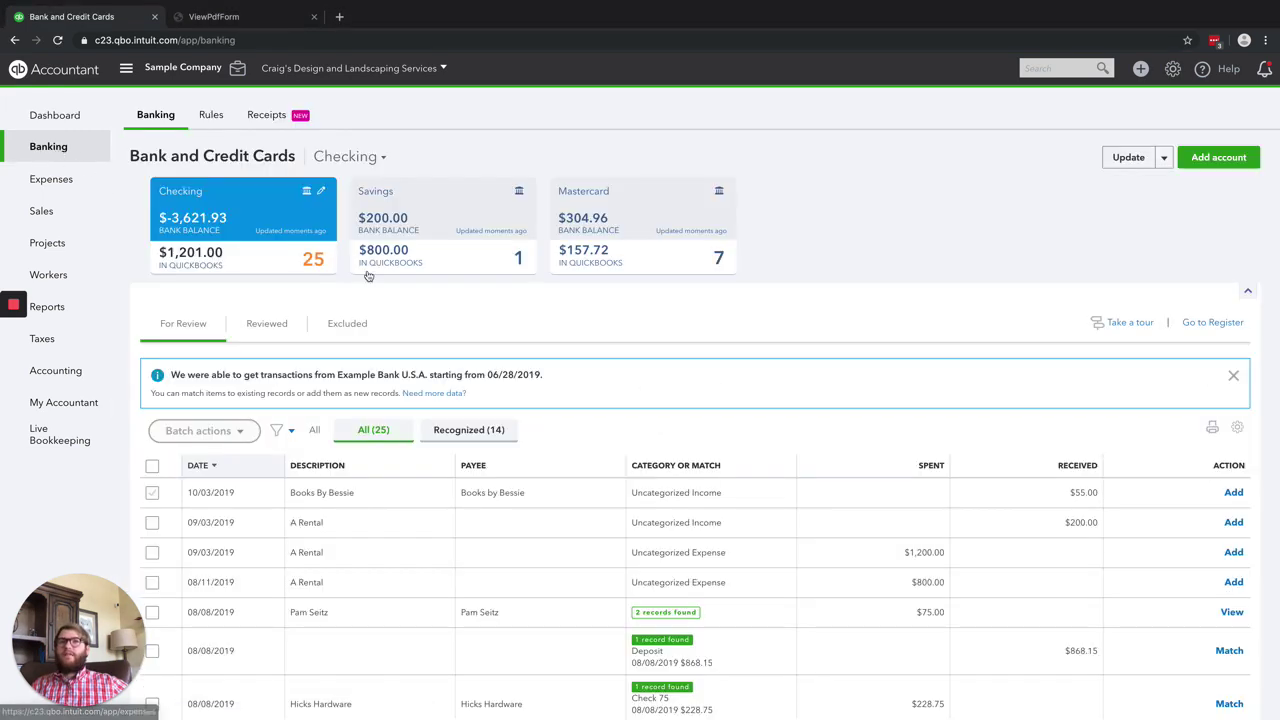
pyautogui.scroll(-15, 575, 353)
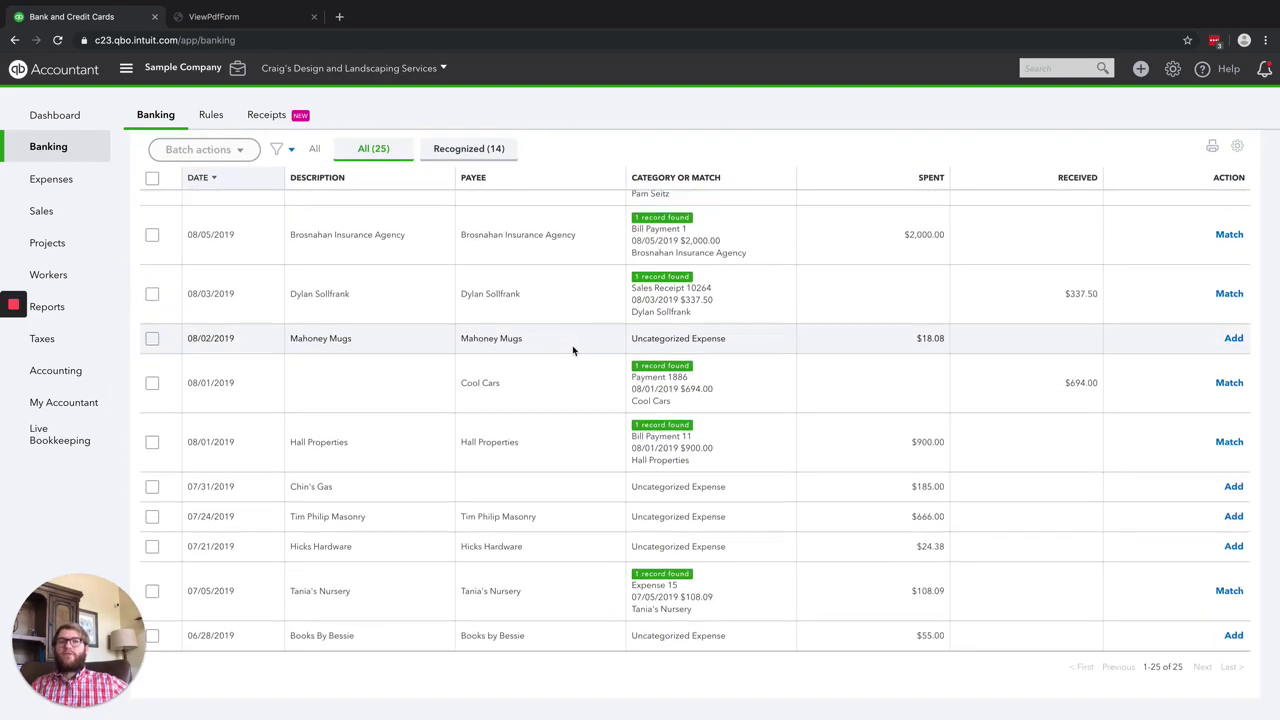
pyautogui.scroll(15, 573, 350)
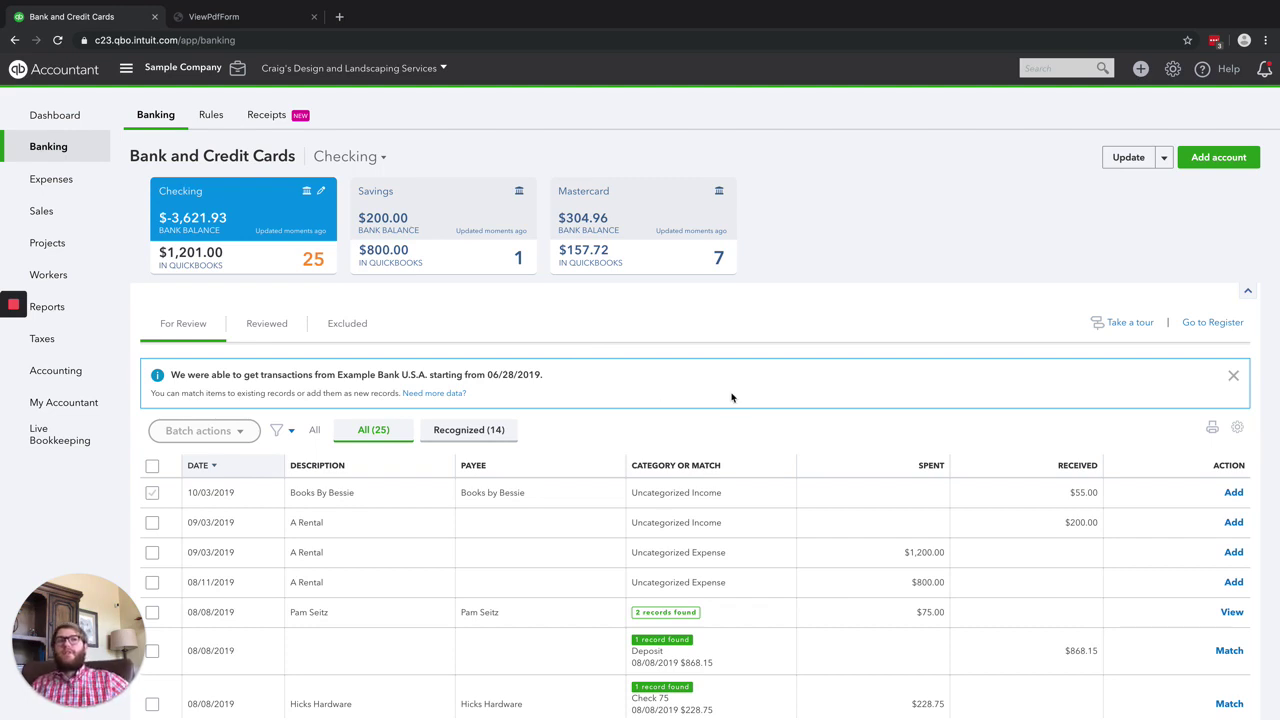
pyautogui.scroll(-3, 740, 405)
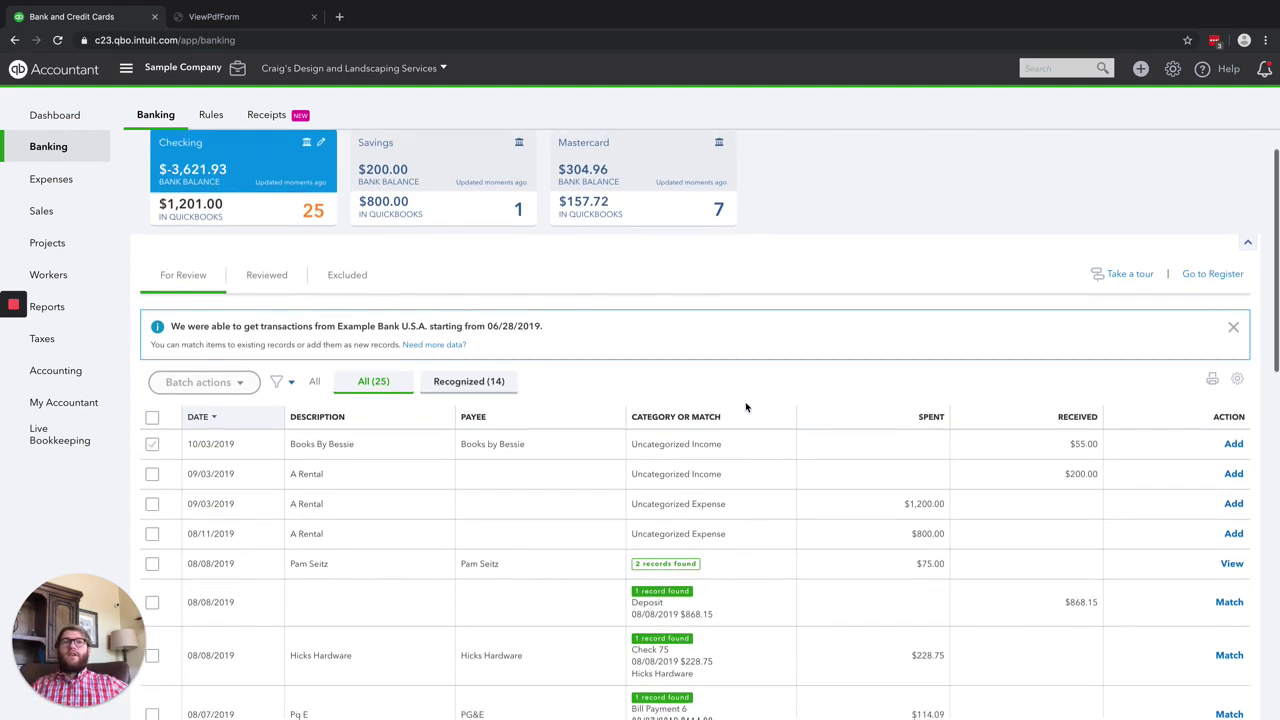
pyautogui.scroll(-2, 744, 413)
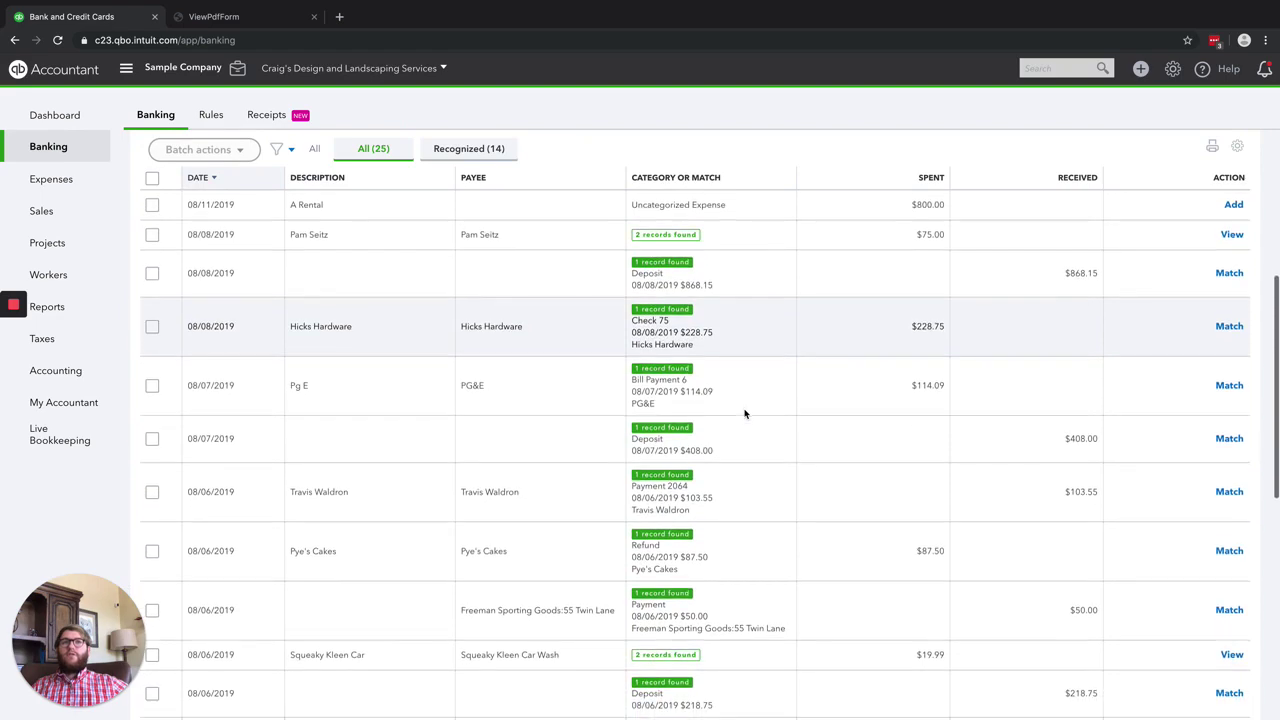
pyautogui.scroll(-2, 743, 419)
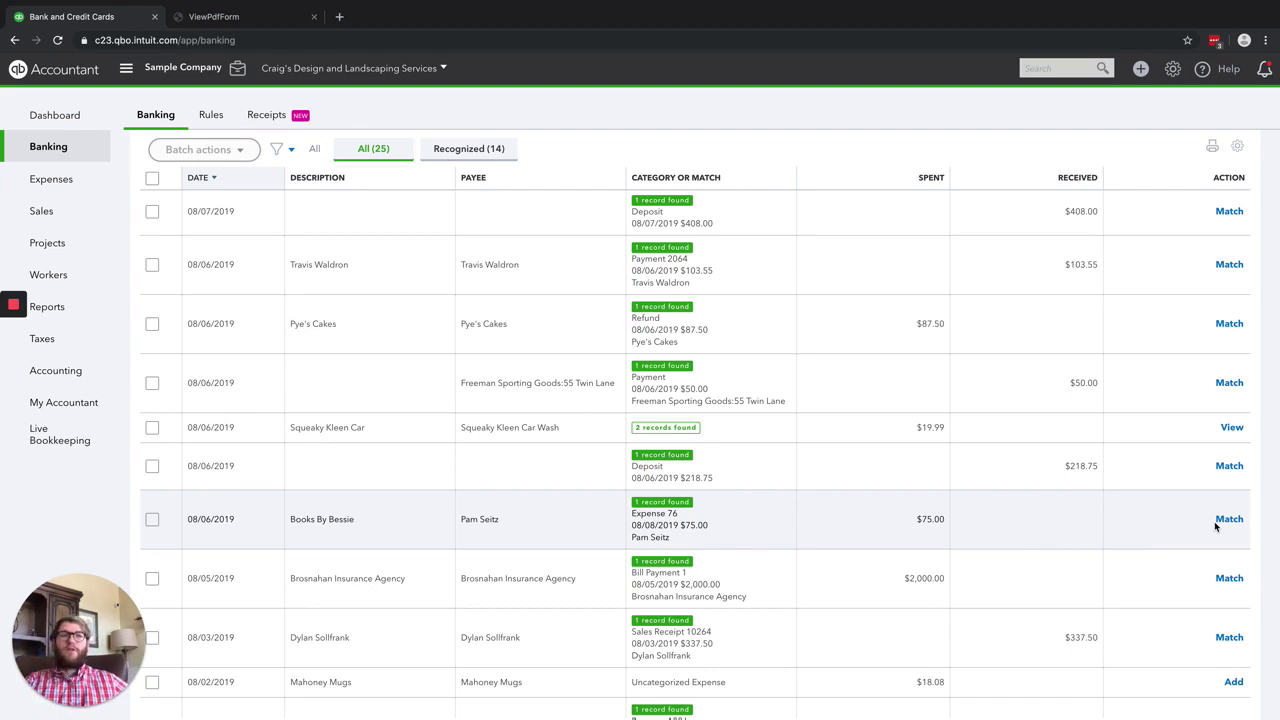
pyautogui.scroll(9, 1214, 521)
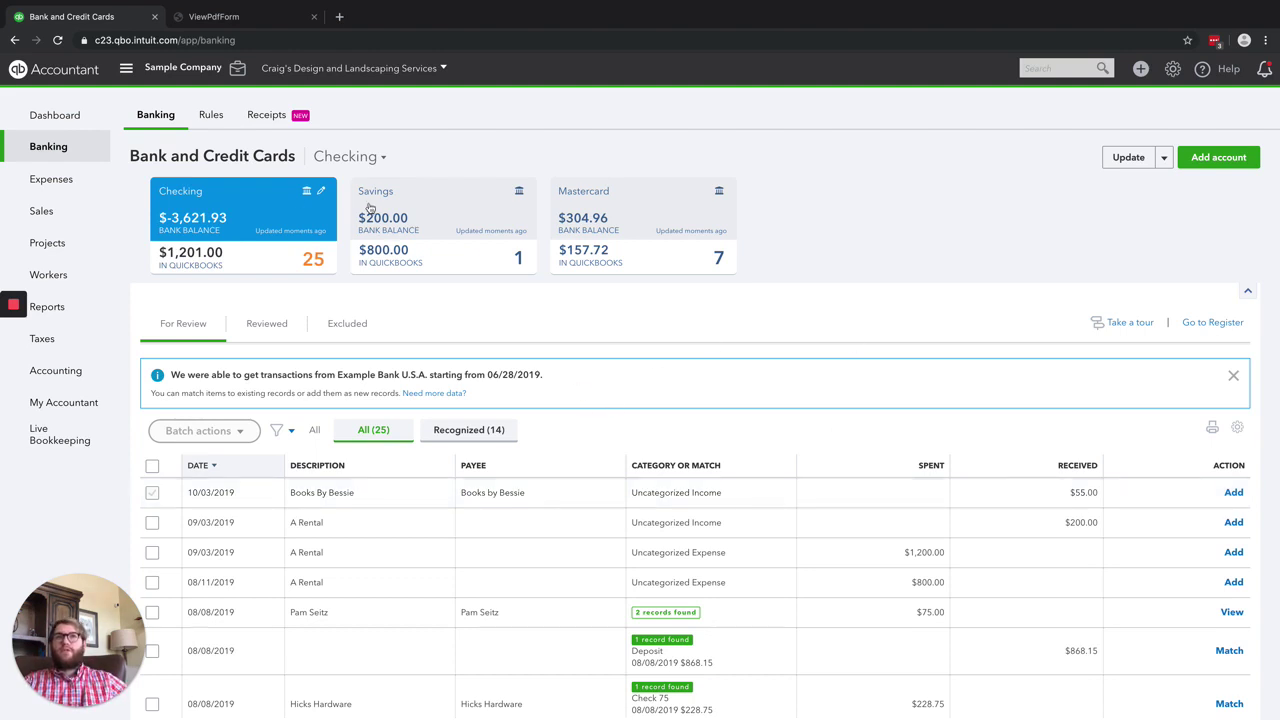
# View the Checking account's information from its bank feed card and close it without changes
pyautogui.click(321, 191)
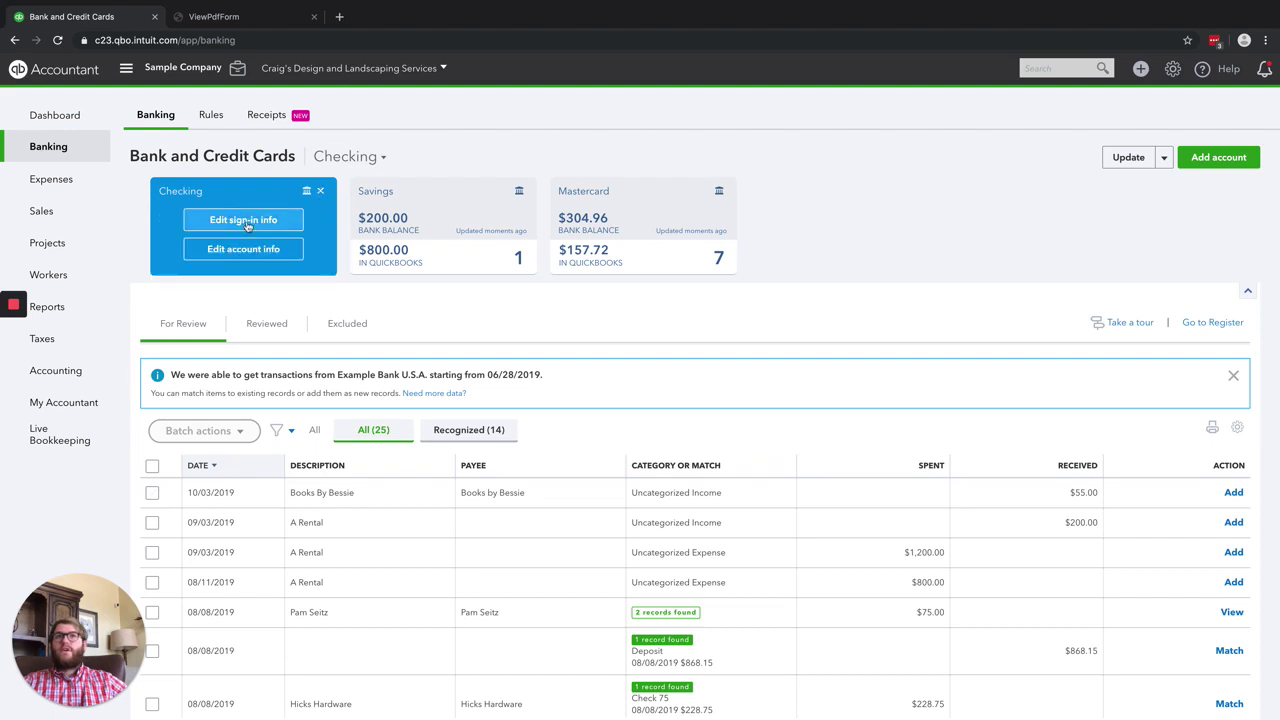
pyautogui.click(240, 248)
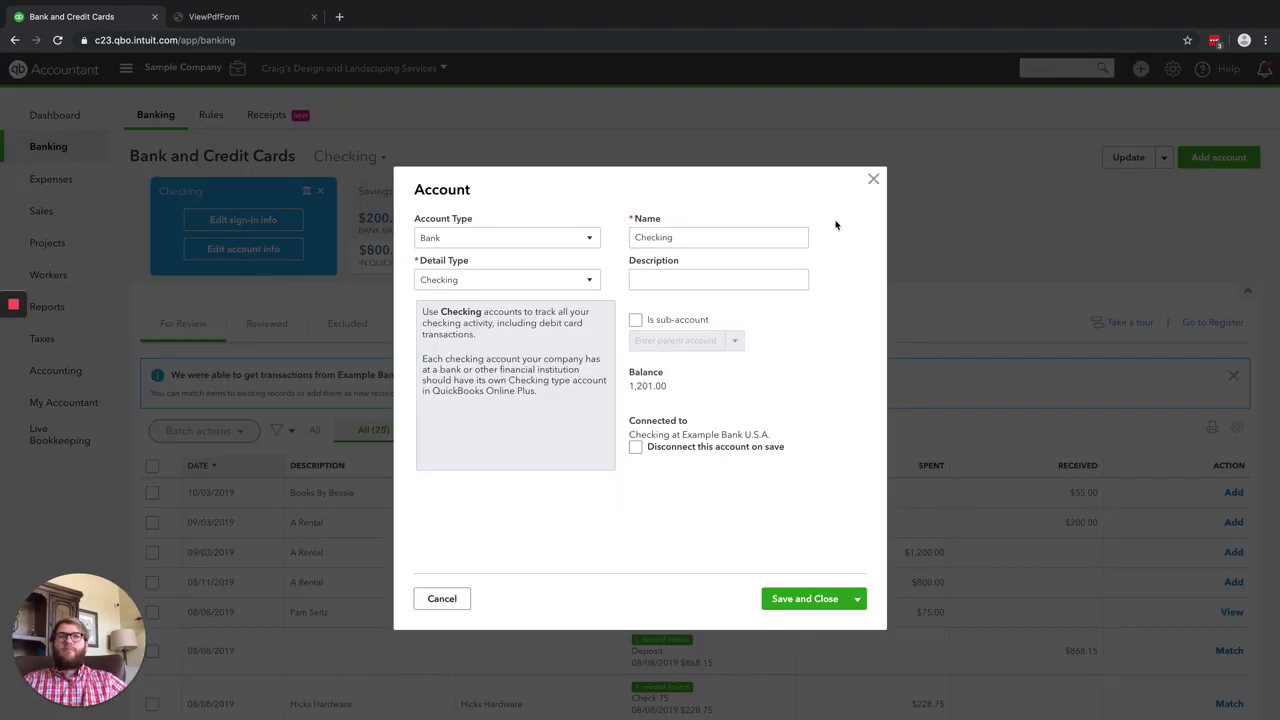
pyautogui.click(874, 181)
# Check the Checking account's bank sign-in information, return to the bank feeds and dismiss the introductory tips
pyautogui.click(240, 222)
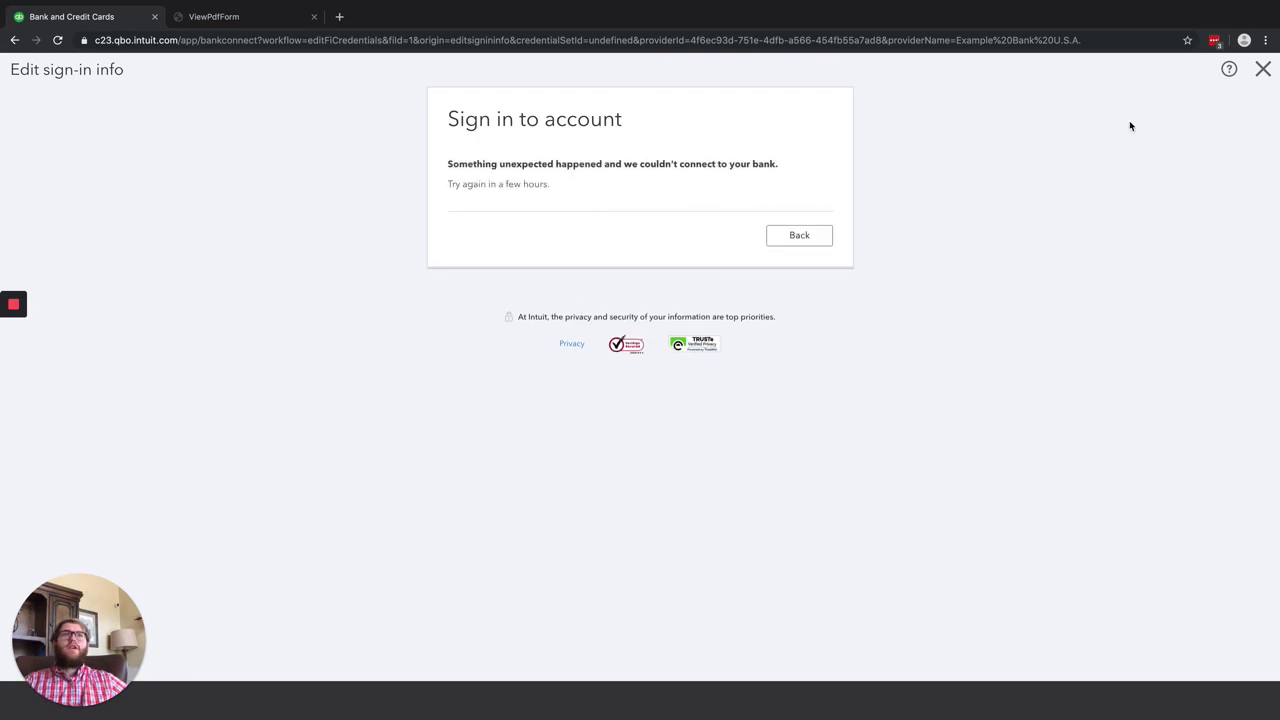
pyautogui.click(1258, 76)
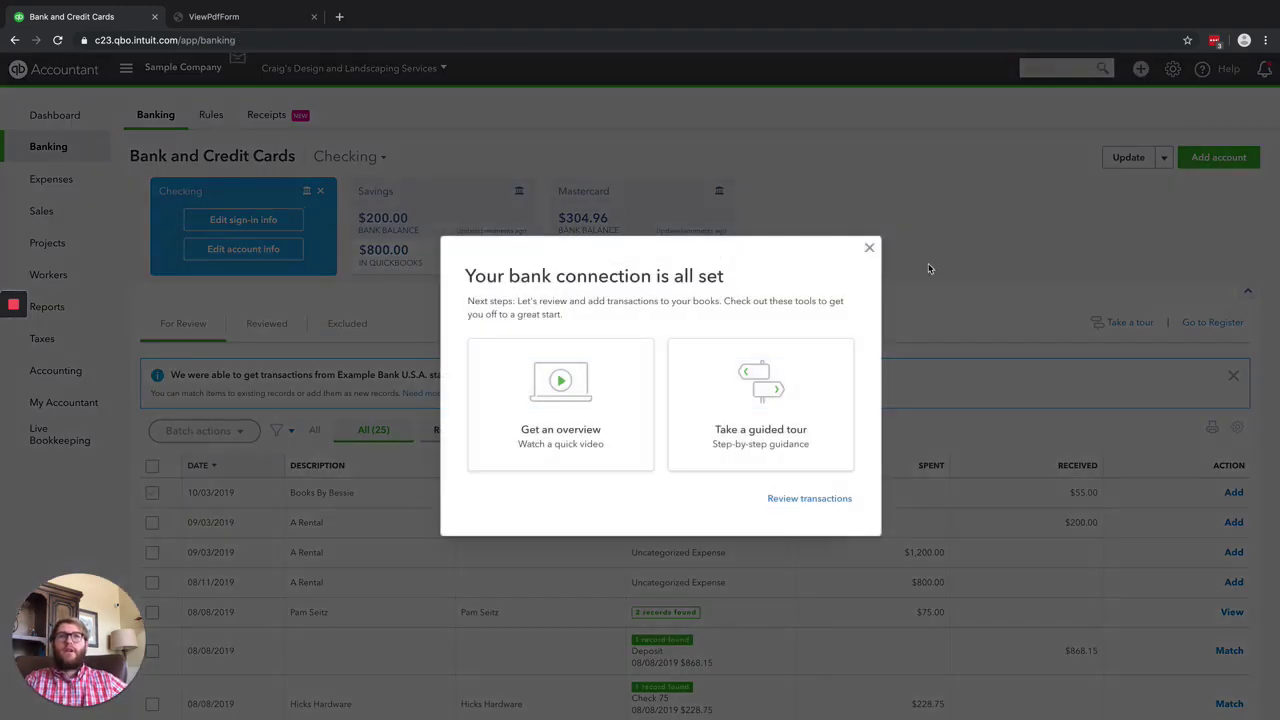
pyautogui.click(869, 251)
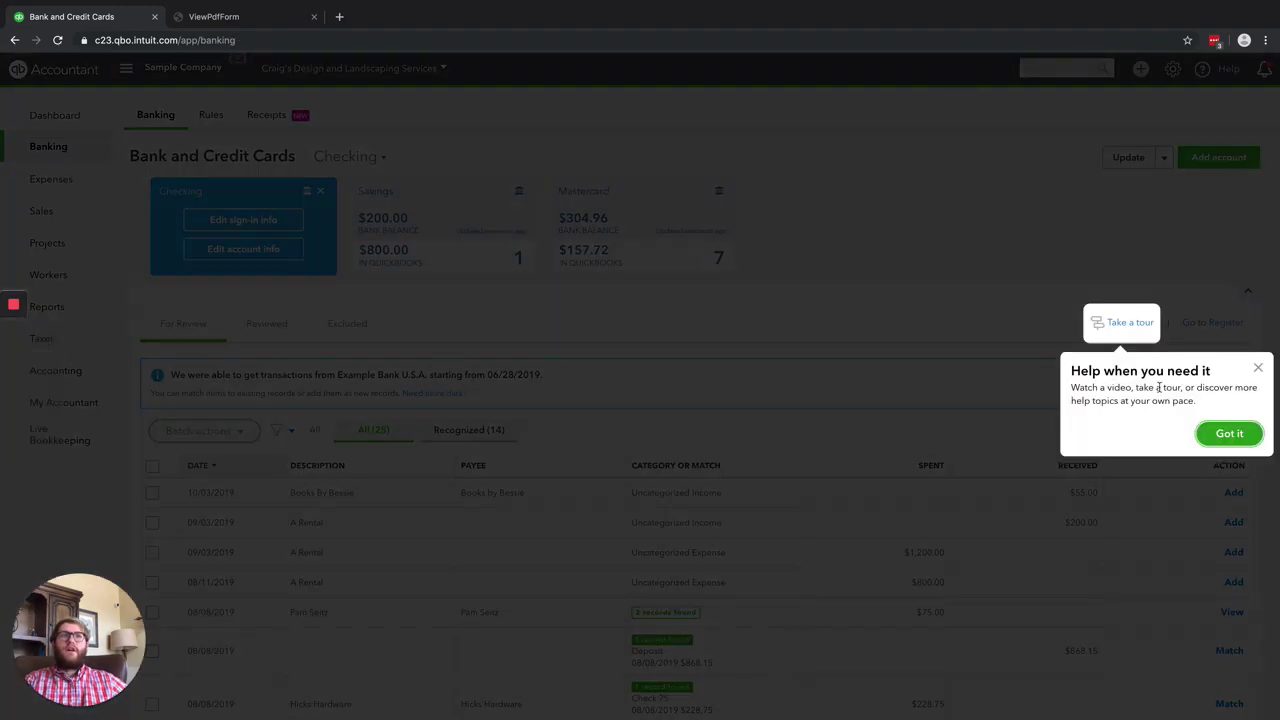
pyautogui.click(1258, 368)
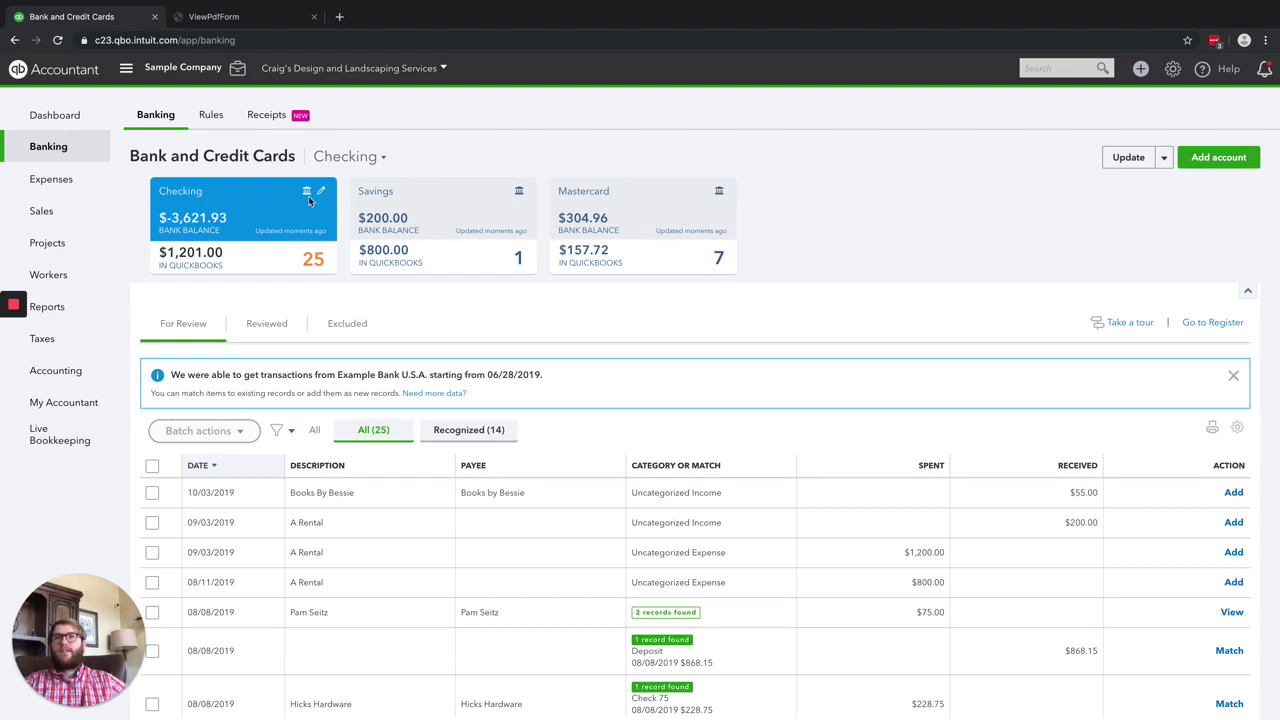
# Edit the Checking account's information to disconnect it from Example Bank U.S.A. on save, and save the account
pyautogui.moveTo(70, 149)
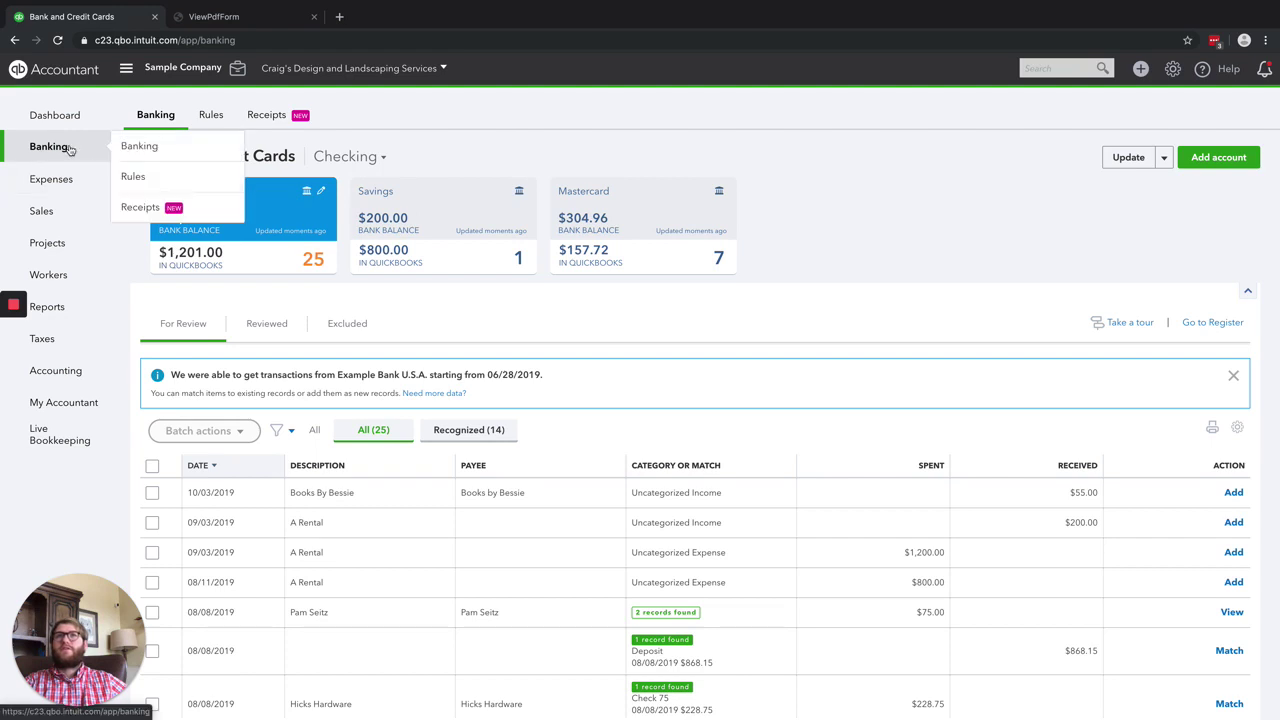
pyautogui.click(321, 192)
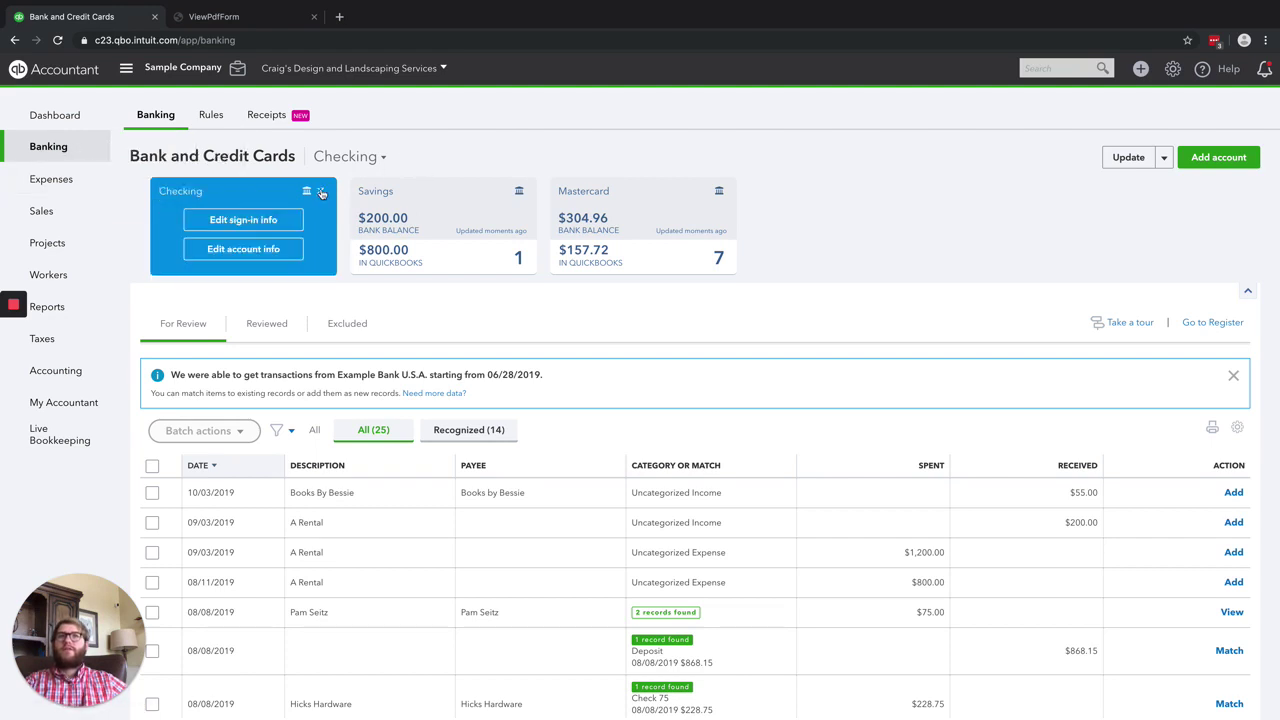
pyautogui.click(284, 257)
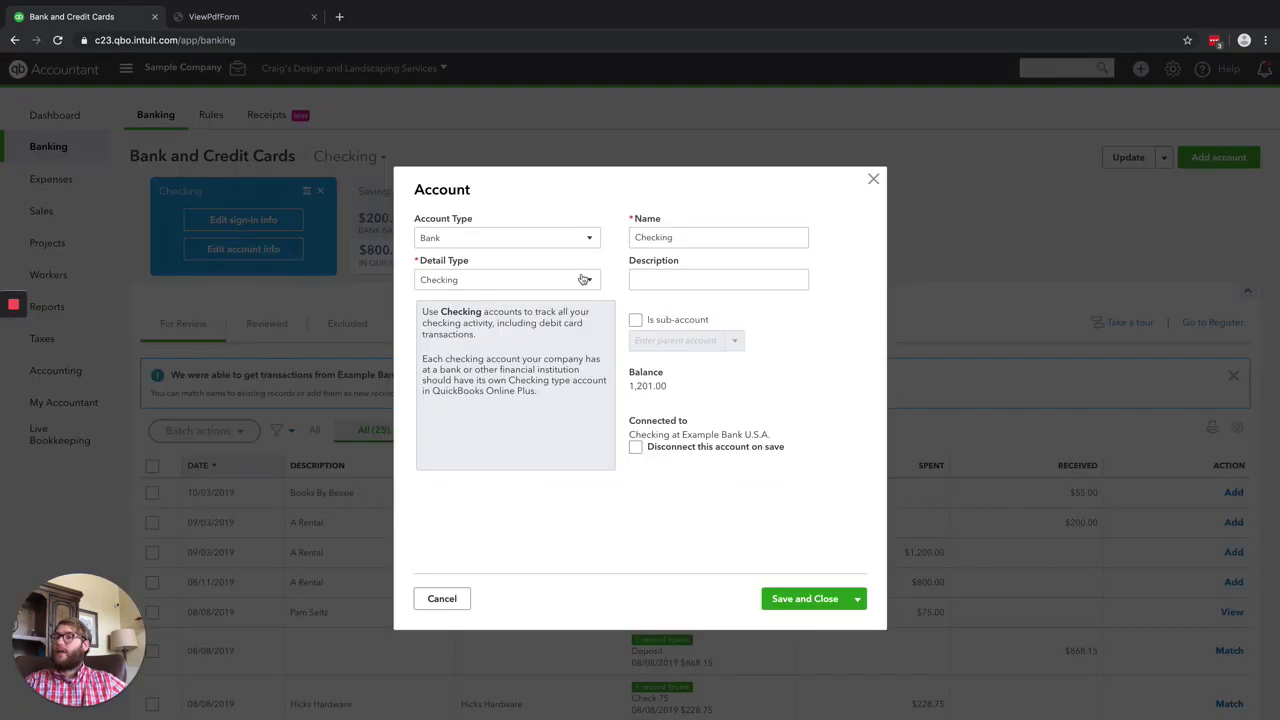
pyautogui.moveTo(631, 418); pyautogui.dragTo(803, 448)
pyautogui.click(816, 433)
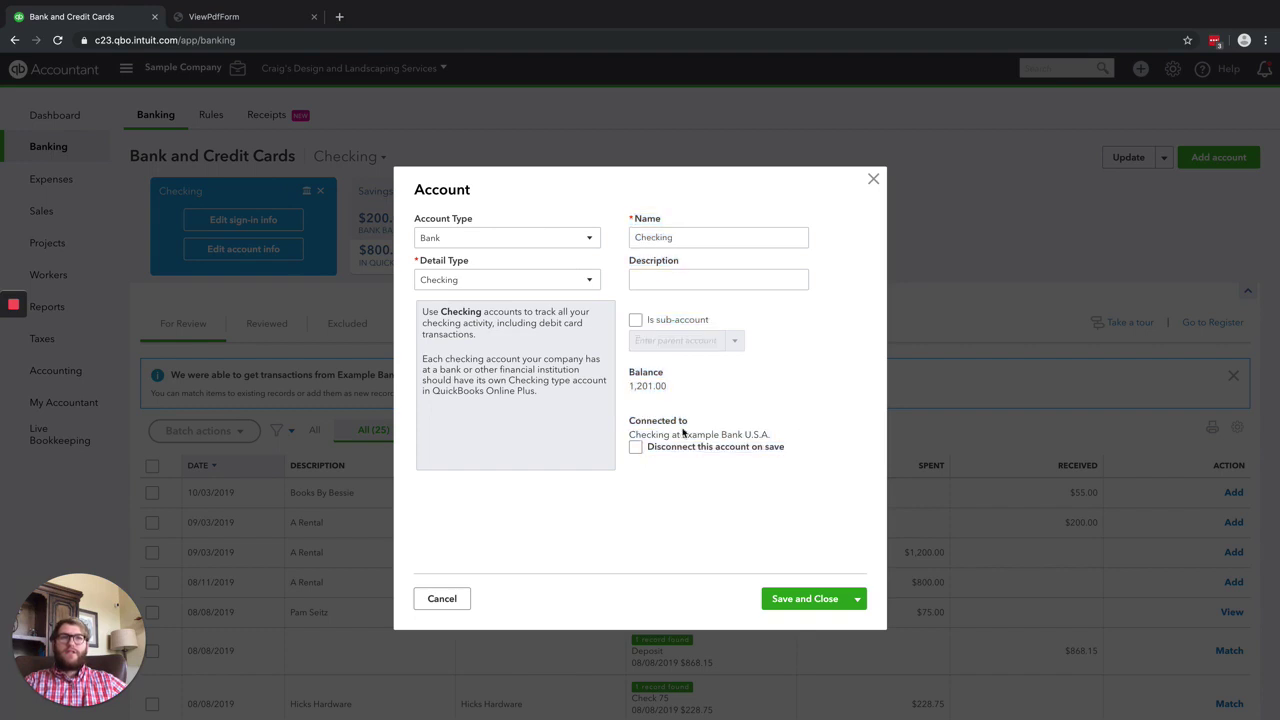
pyautogui.moveTo(690, 422); pyautogui.dragTo(631, 424)
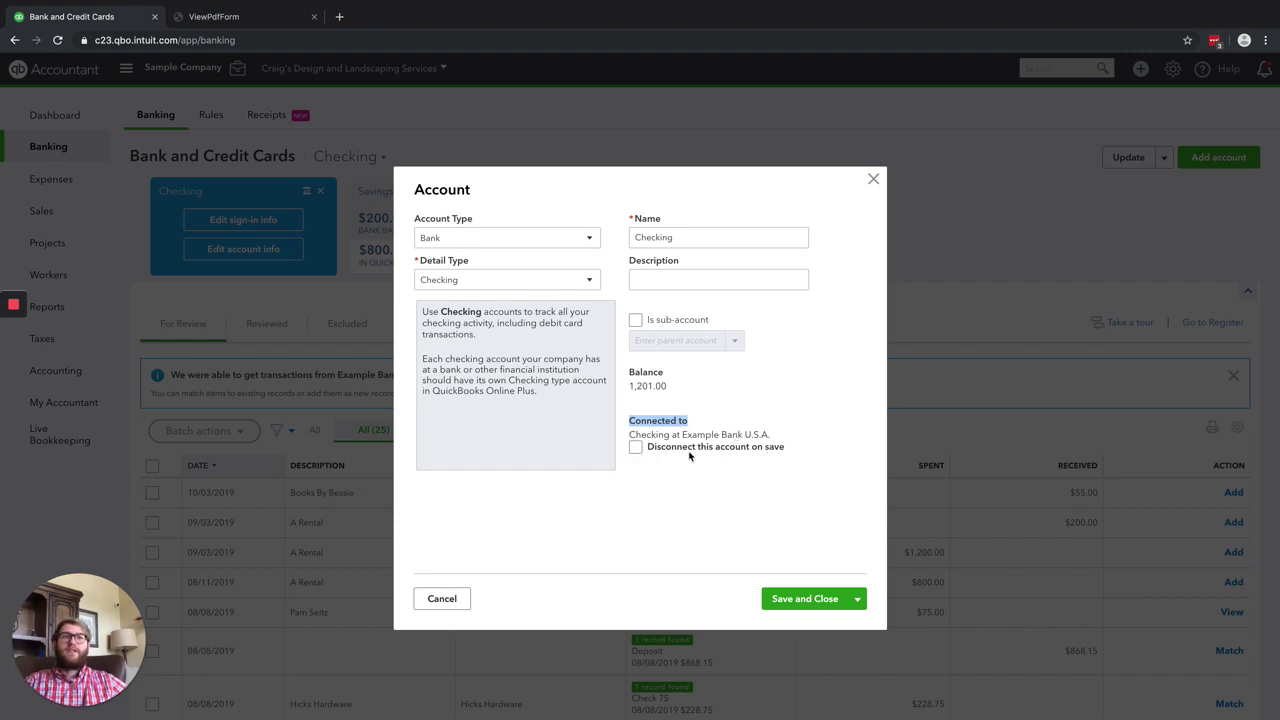
pyautogui.click(636, 449)
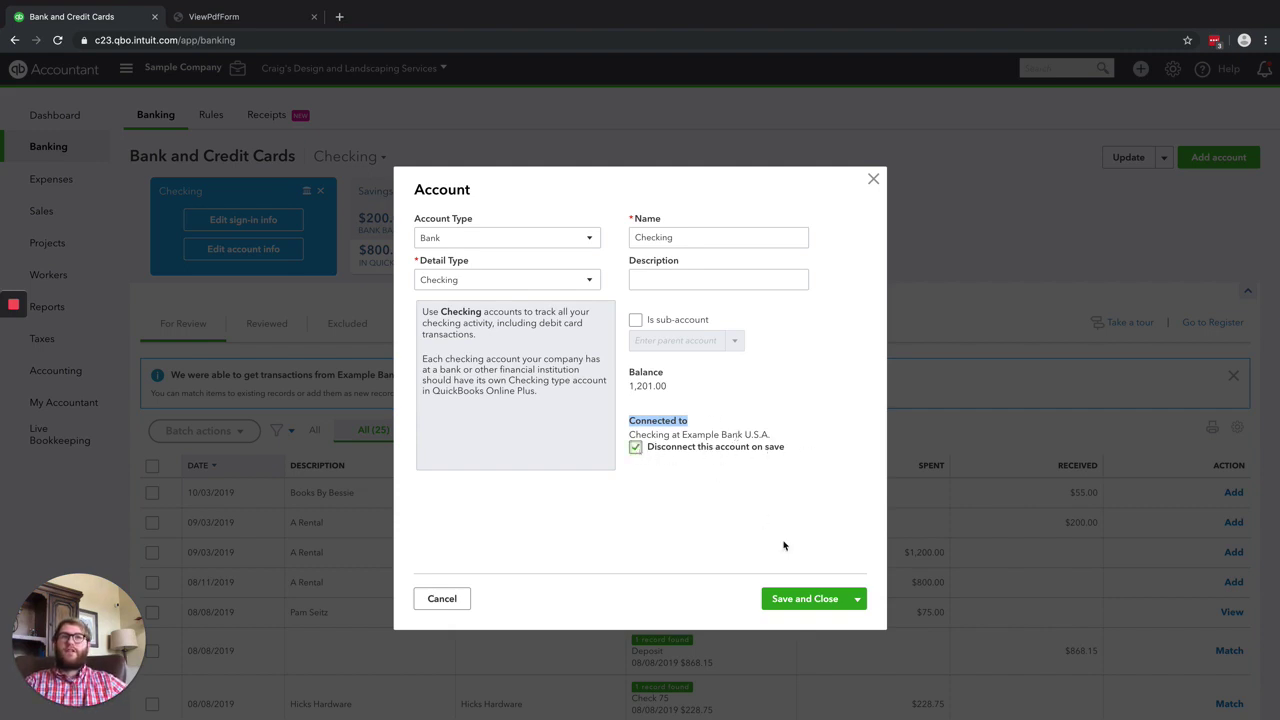
pyautogui.click(797, 599)
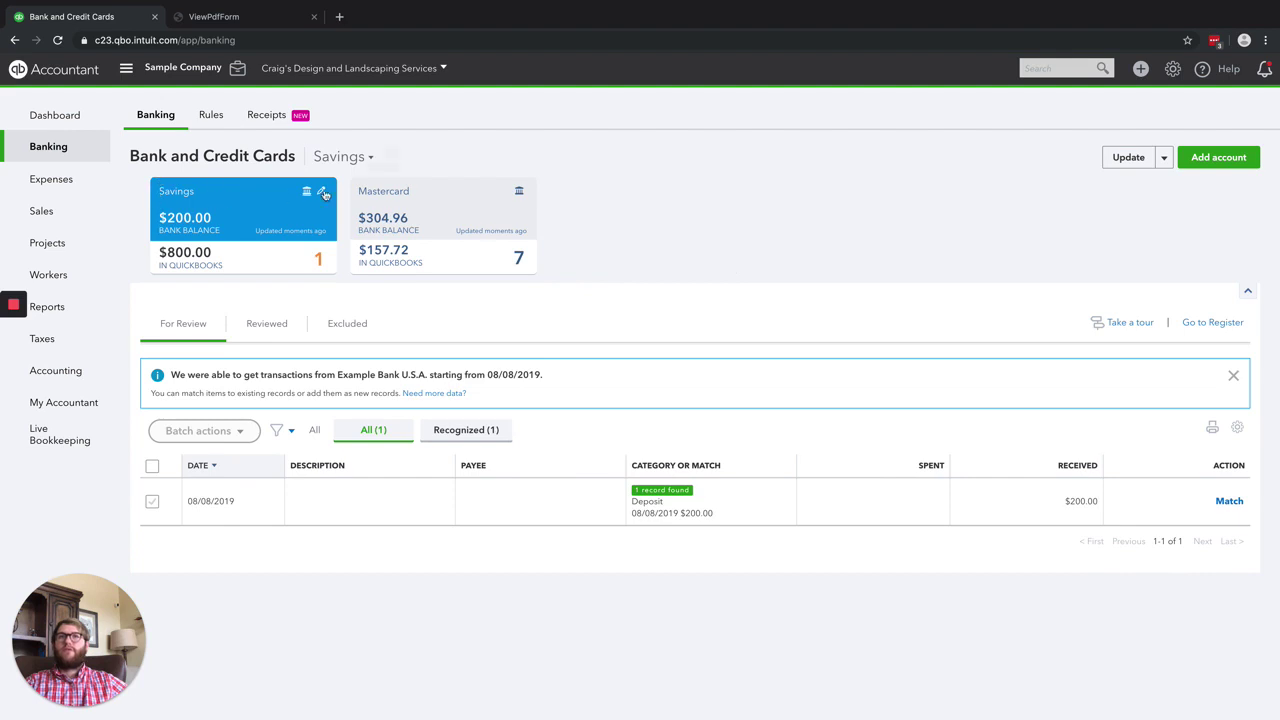
# Compare the Mastercard and Savings bank feeds by switching between the two accounts
pyautogui.click(422, 212)
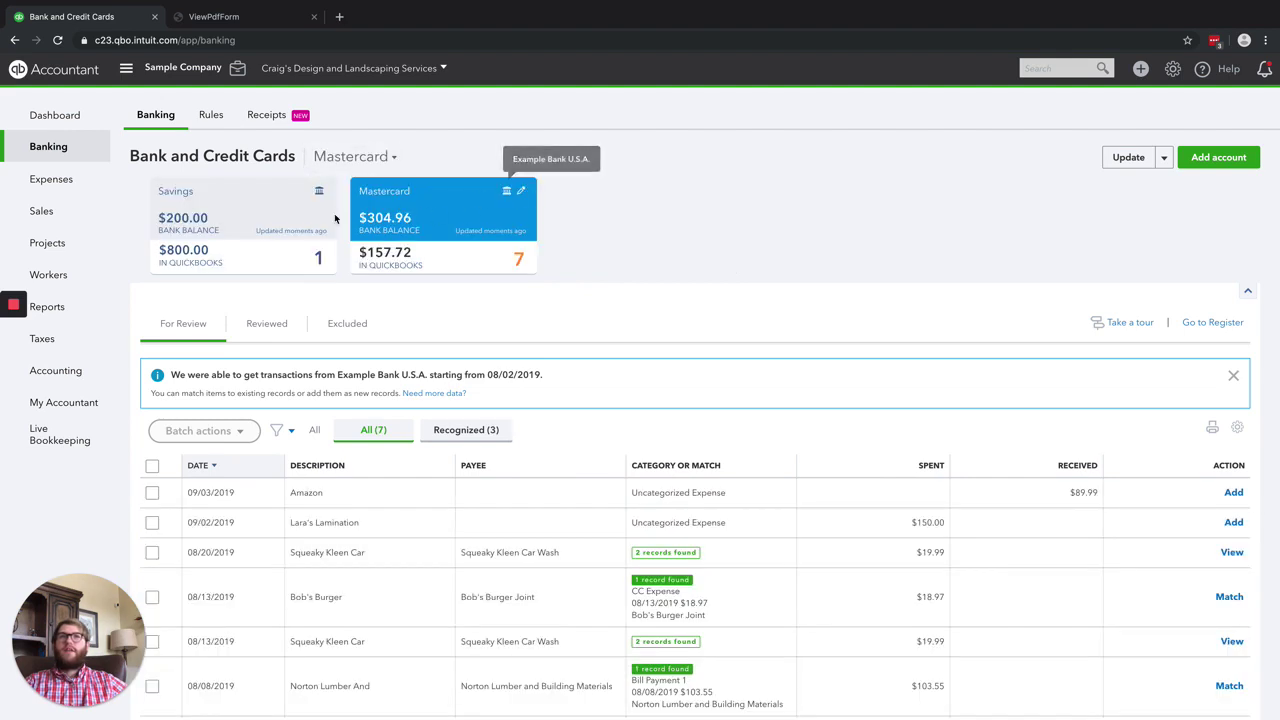
pyautogui.click(272, 212)
pyautogui.click(513, 217)
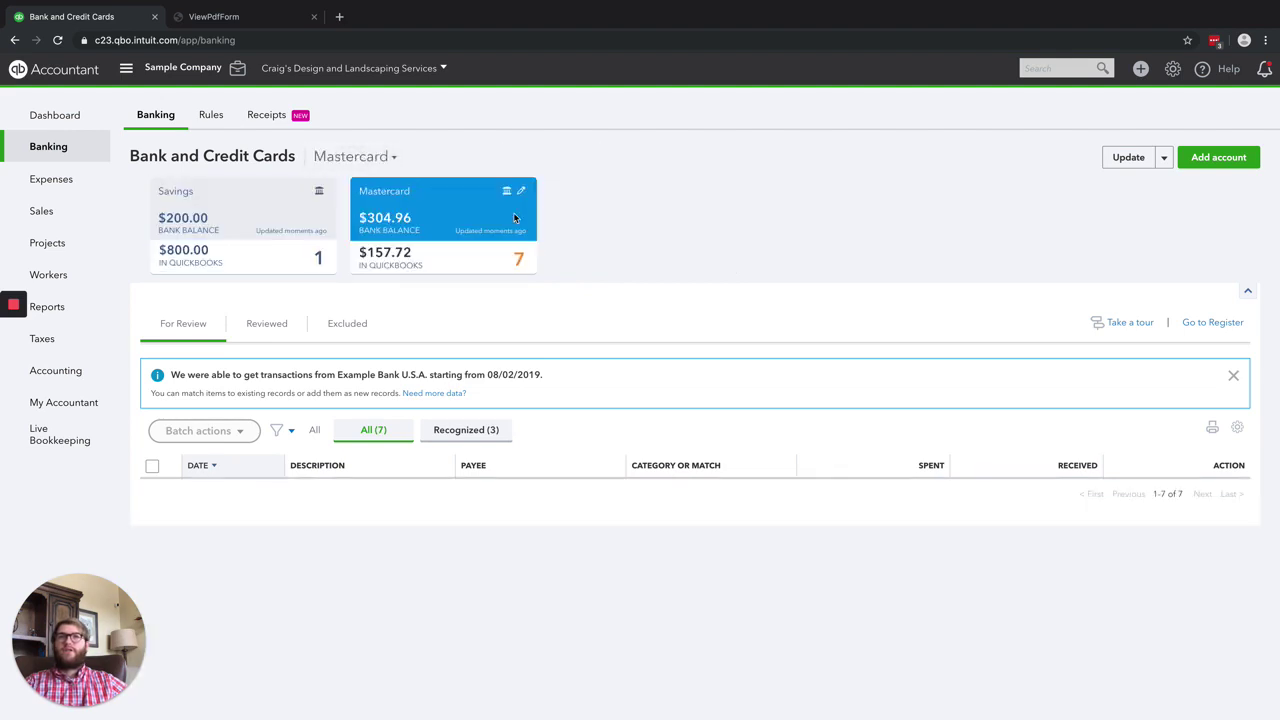
pyautogui.click(295, 224)
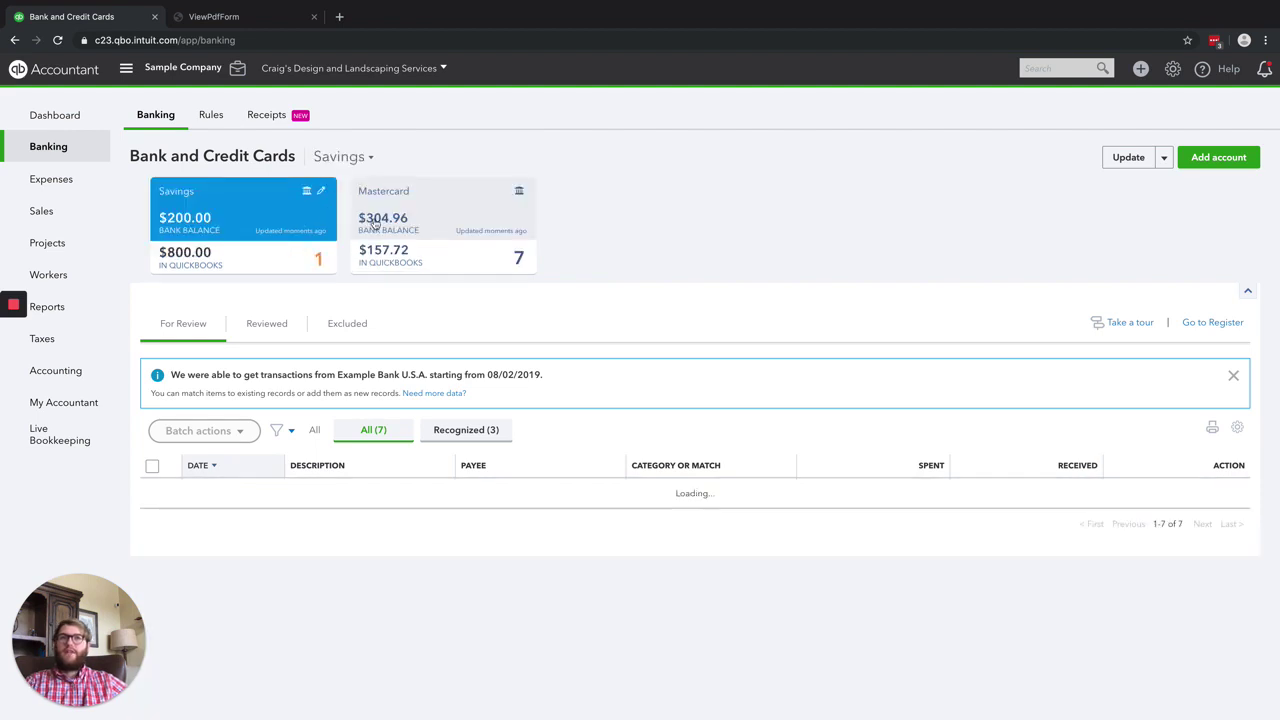
pyautogui.click(435, 222)
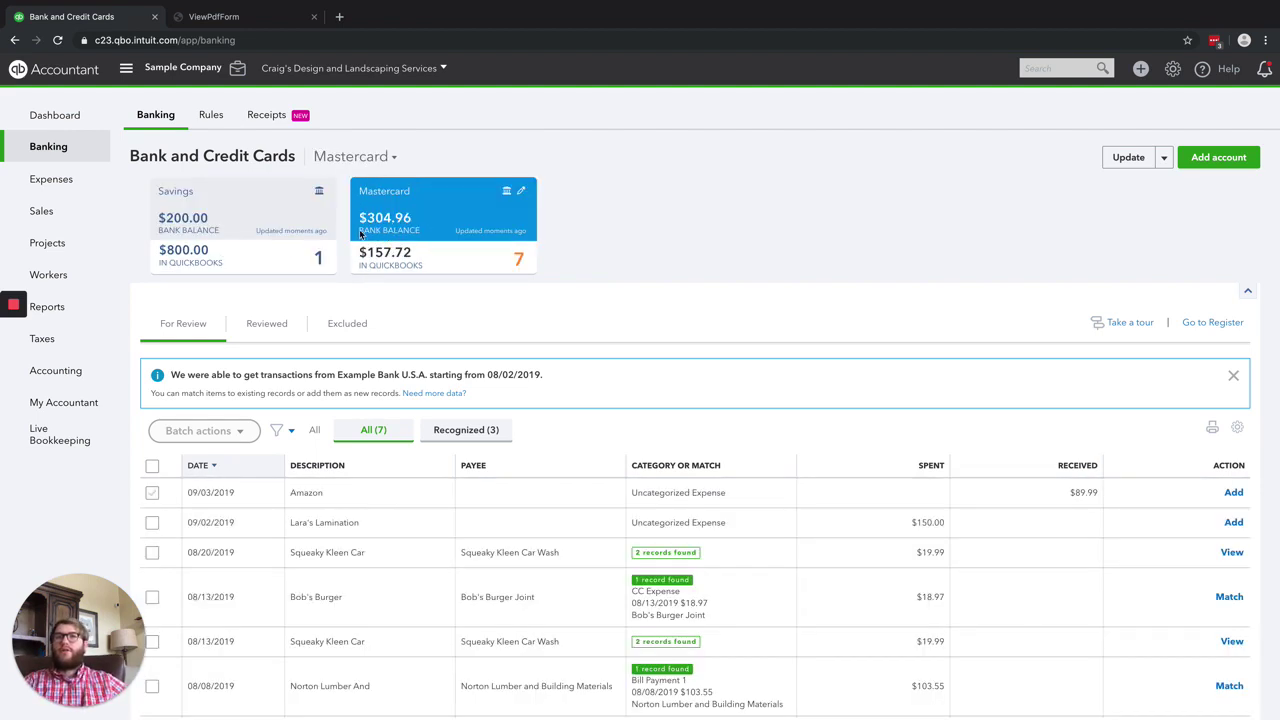
# View the Savings account's information from its bank feed card and close it without changes
pyautogui.click(296, 222)
pyautogui.click(320, 191)
pyautogui.click(243, 249)
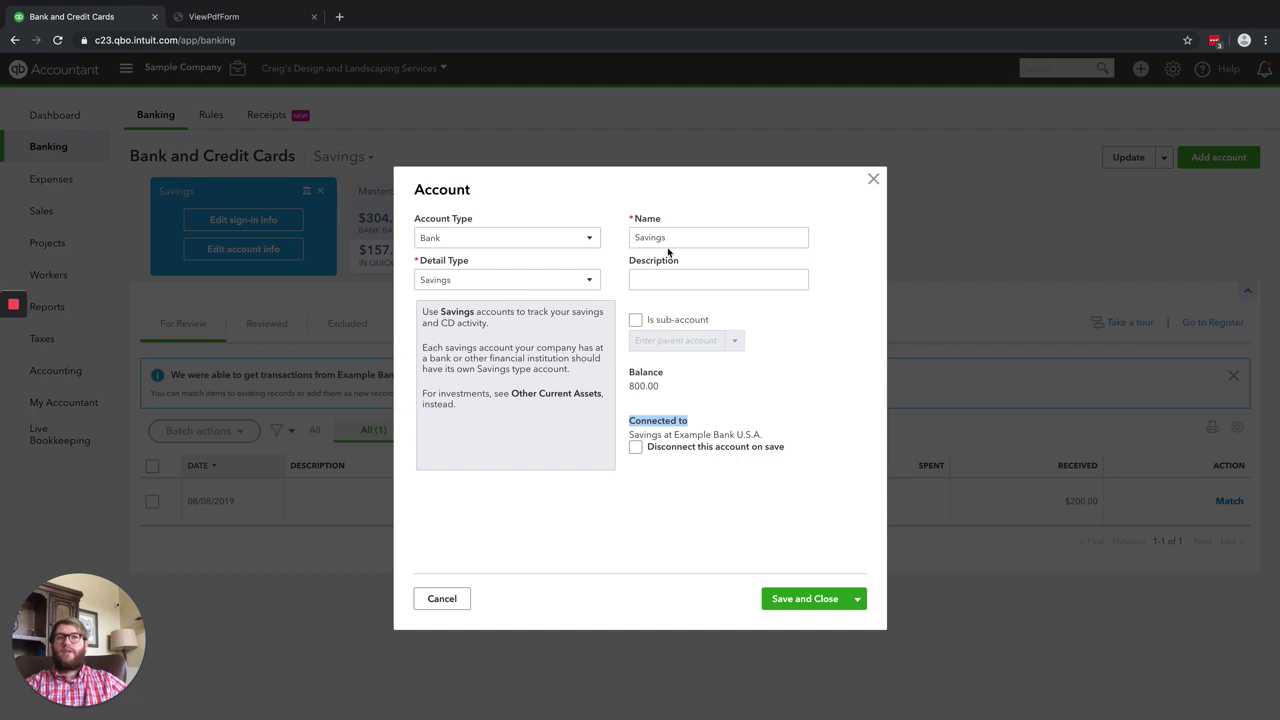
pyautogui.click(873, 179)
# Open the Chart of Accounts and look through the account list, including the accounts connected to a bank
pyautogui.moveTo(66, 386)
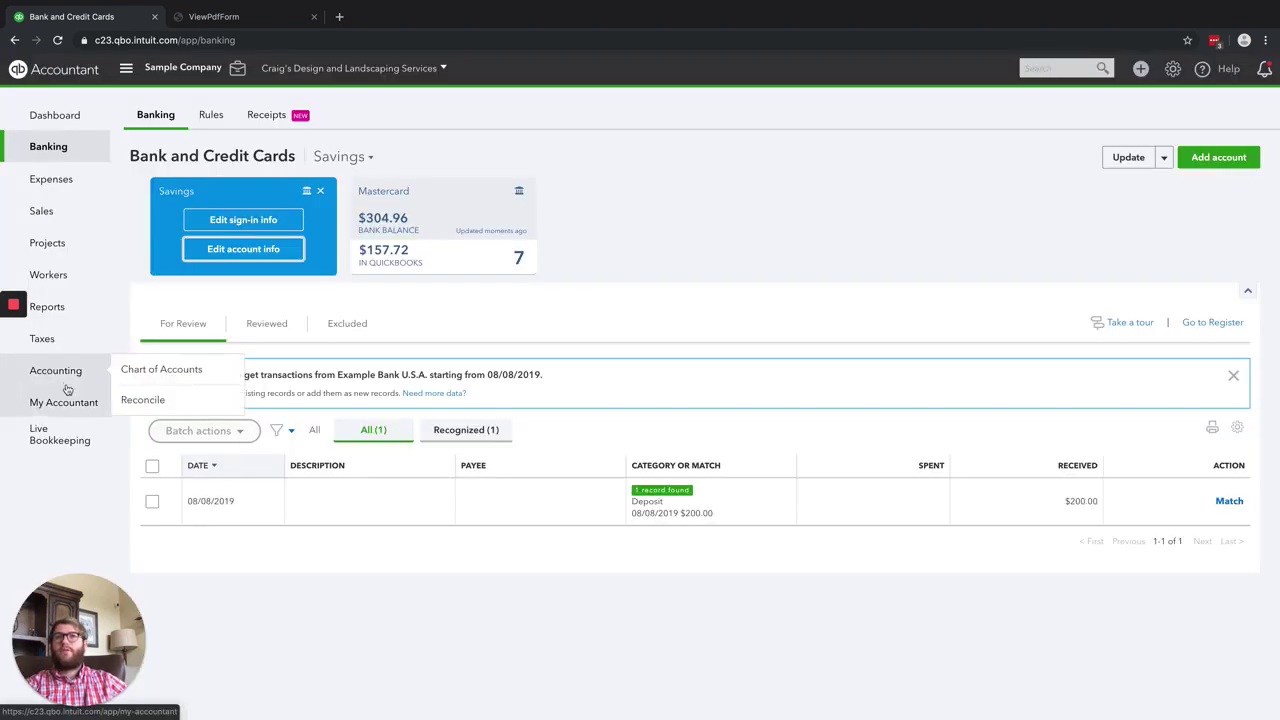
pyautogui.click(199, 378)
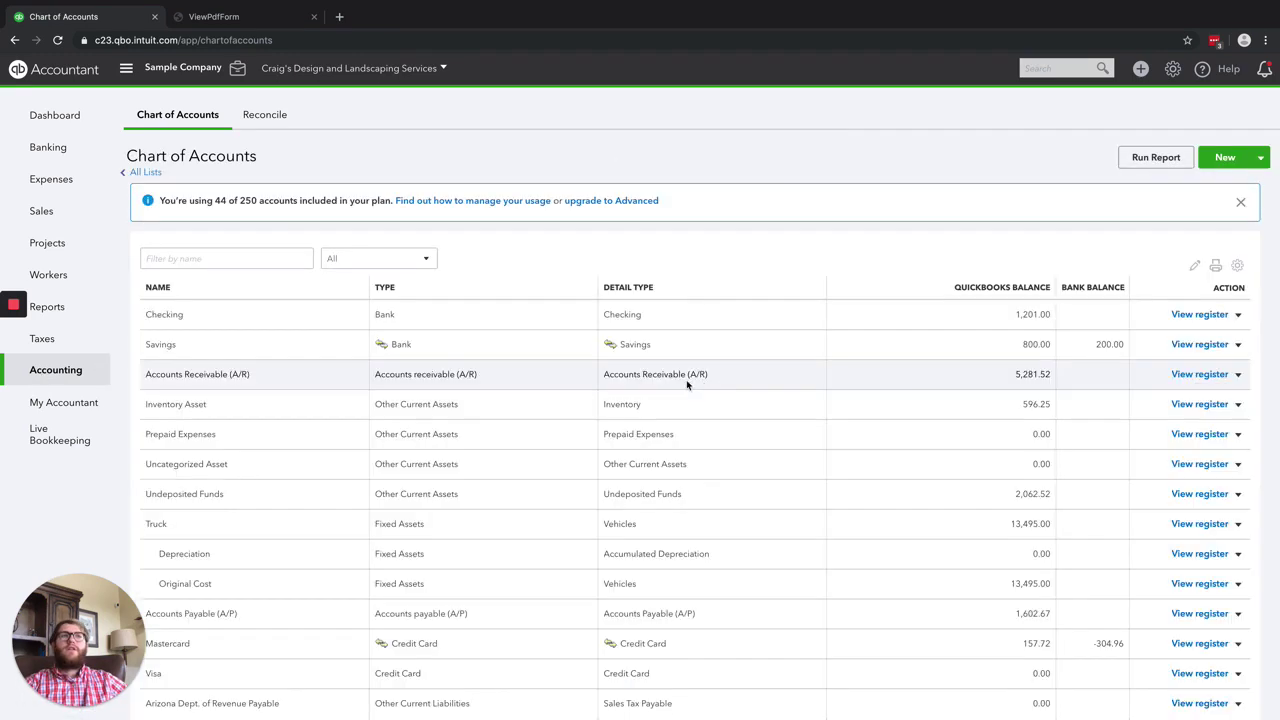
pyautogui.scroll(-1, 797, 388)
pyautogui.scroll(1, 794, 392)
pyautogui.scroll(-20, 571, 377)
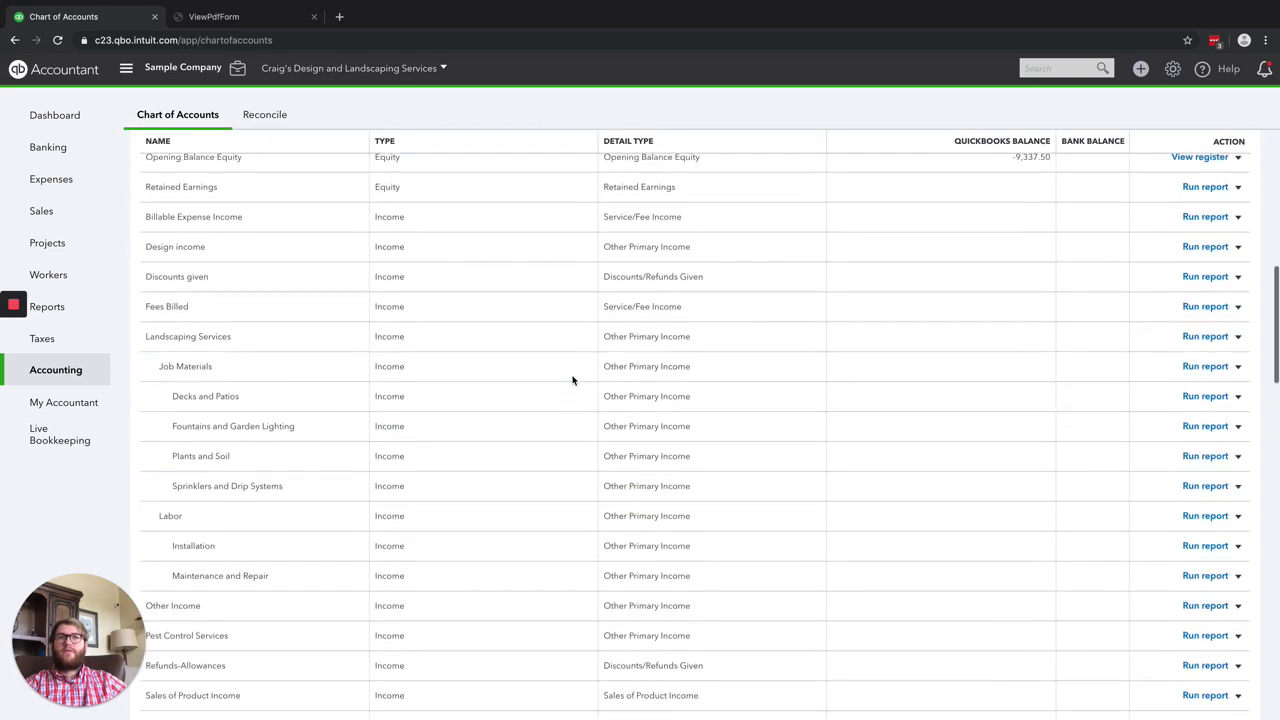
pyautogui.scroll(-2, 572, 378)
pyautogui.scroll(1, 572, 378)
pyautogui.scroll(-1, 572, 378)
pyautogui.scroll(10, 574, 378)
pyautogui.scroll(10, 574, 378)
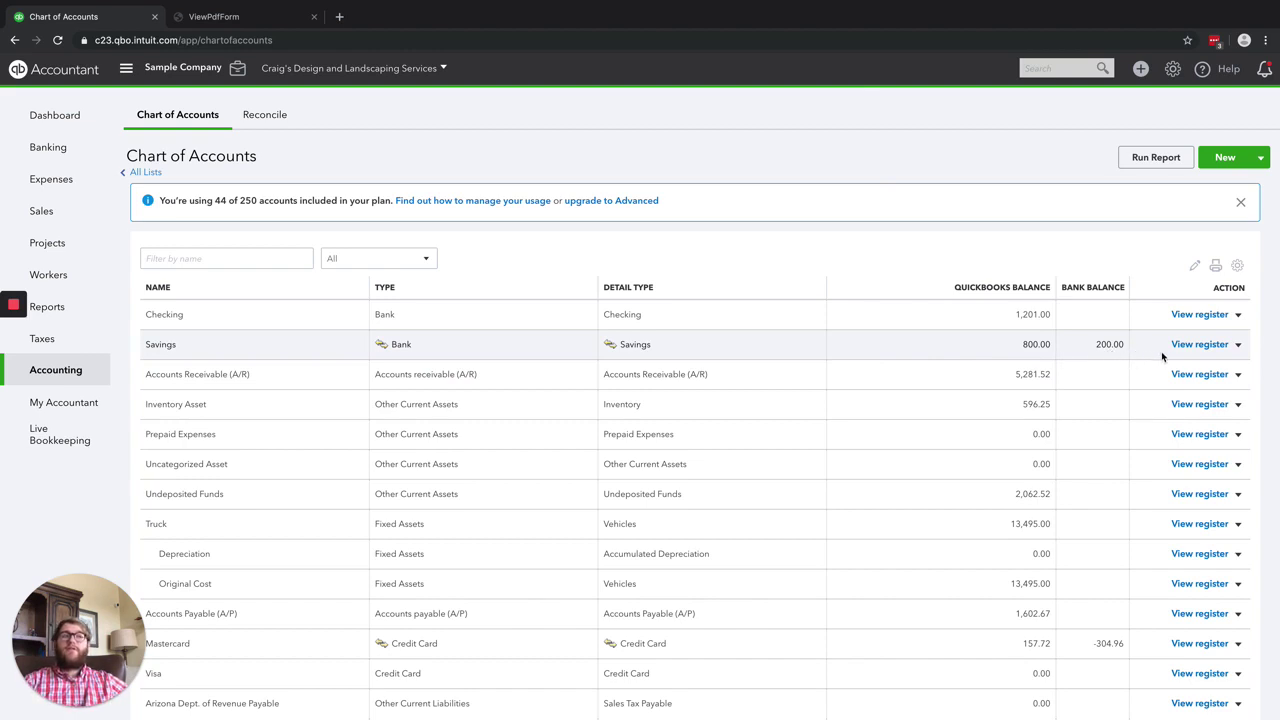
# Edit the Savings account in the Chart of Accounts to disconnect it from its bank on save, and save it
pyautogui.click(1238, 345)
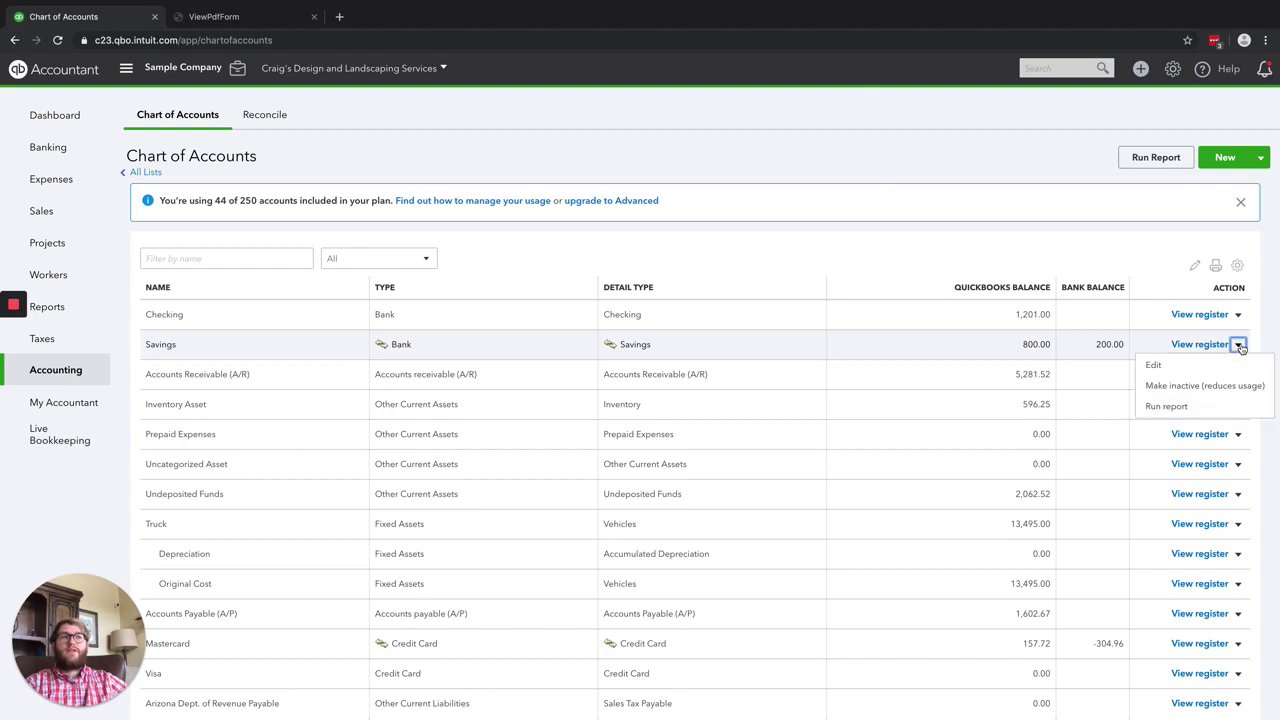
pyautogui.click(1153, 366)
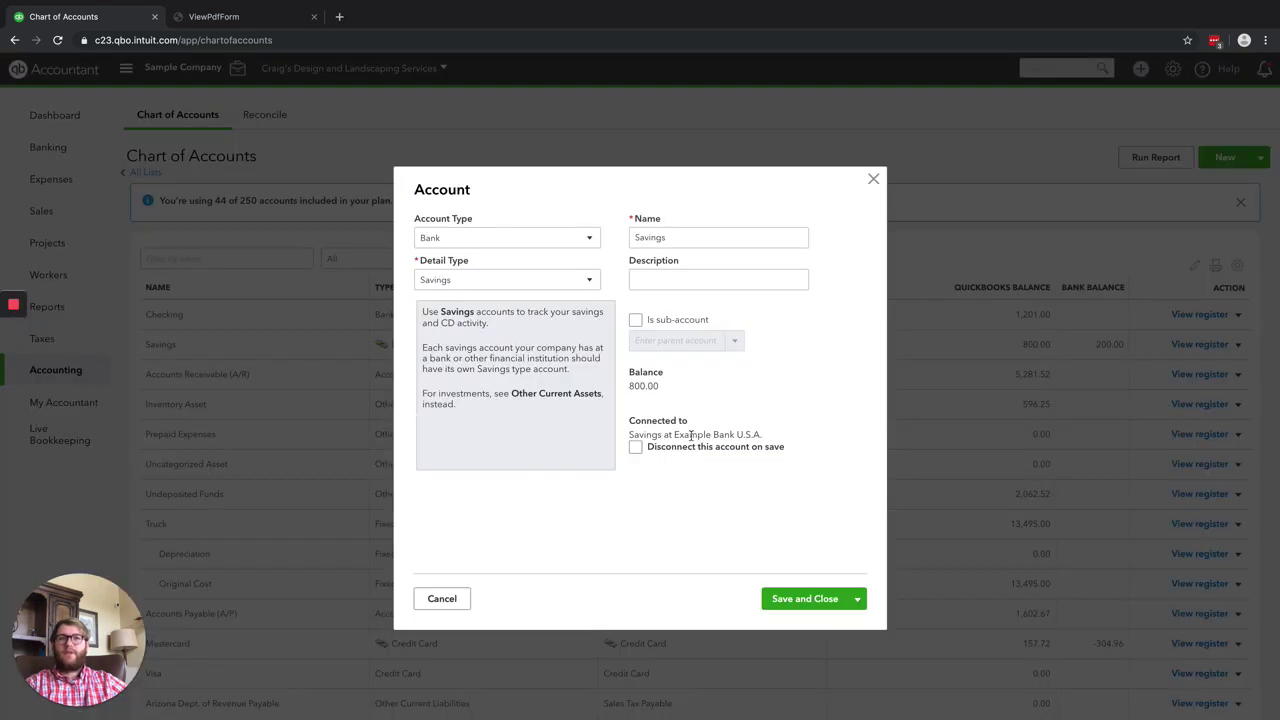
pyautogui.click(636, 448)
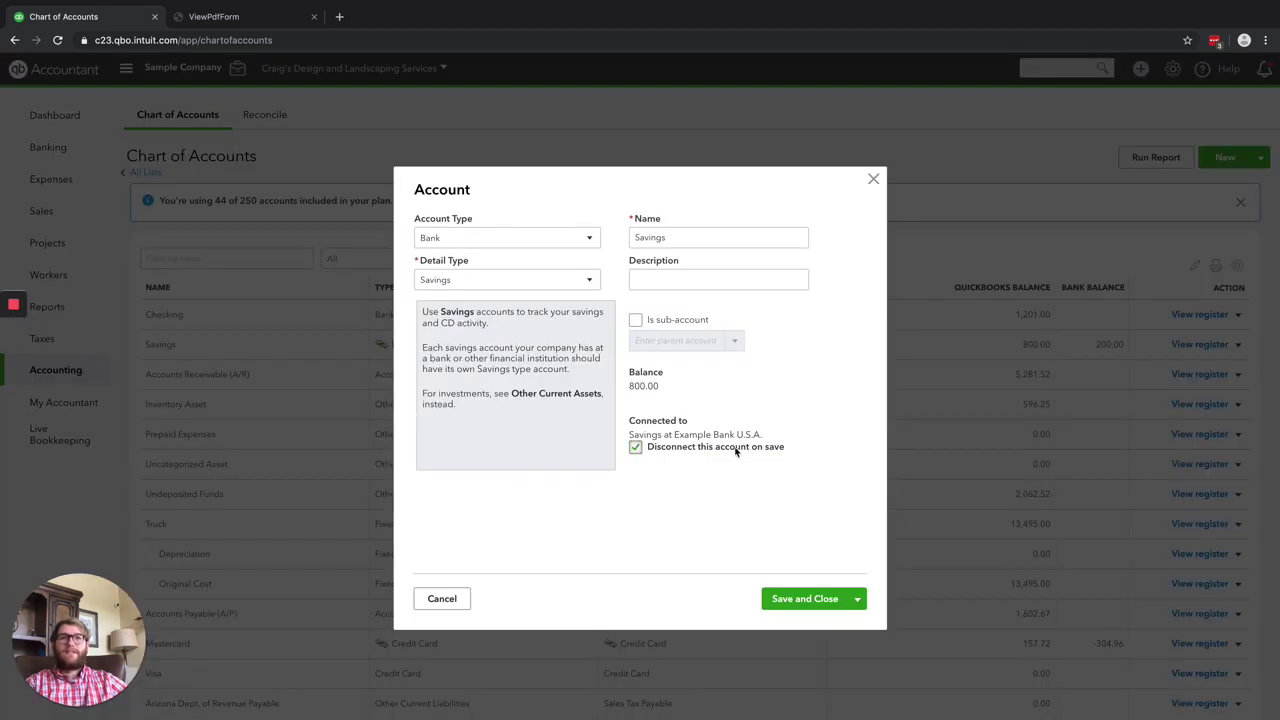
pyautogui.click(786, 598)
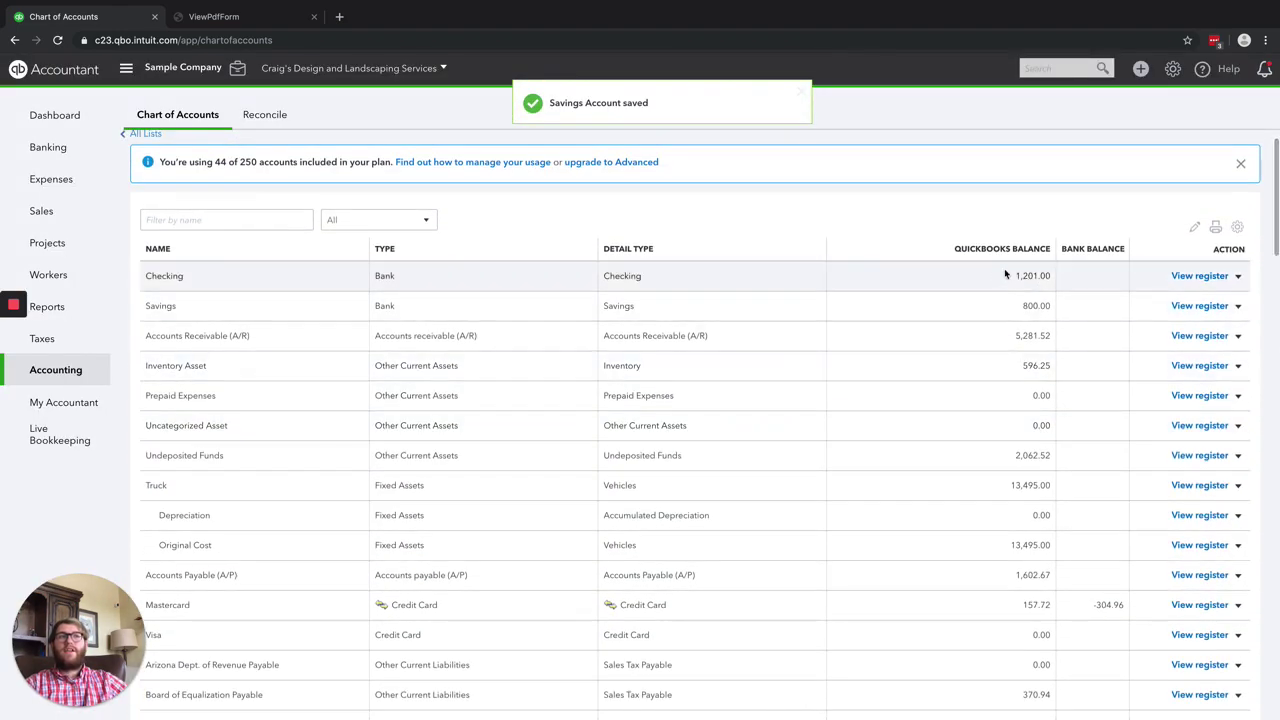
pyautogui.moveTo(1006, 274); pyautogui.dragTo(1065, 316)
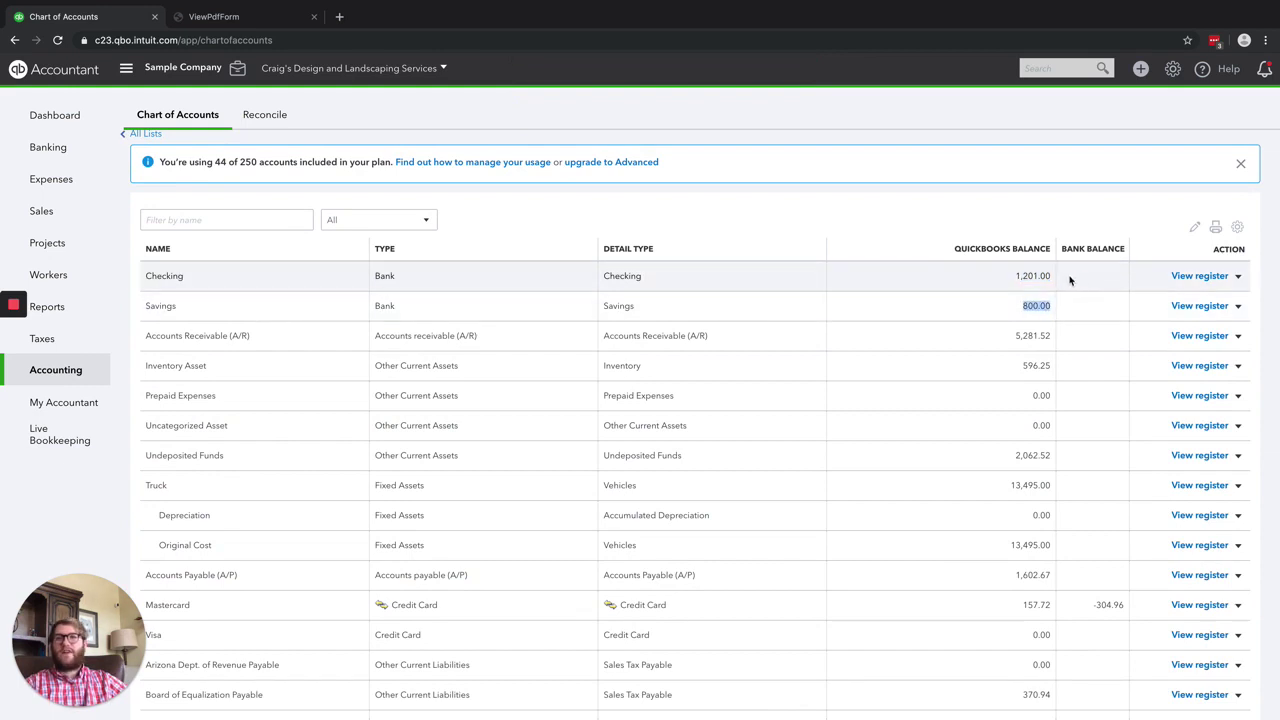
pyautogui.scroll(1, 886, 314)
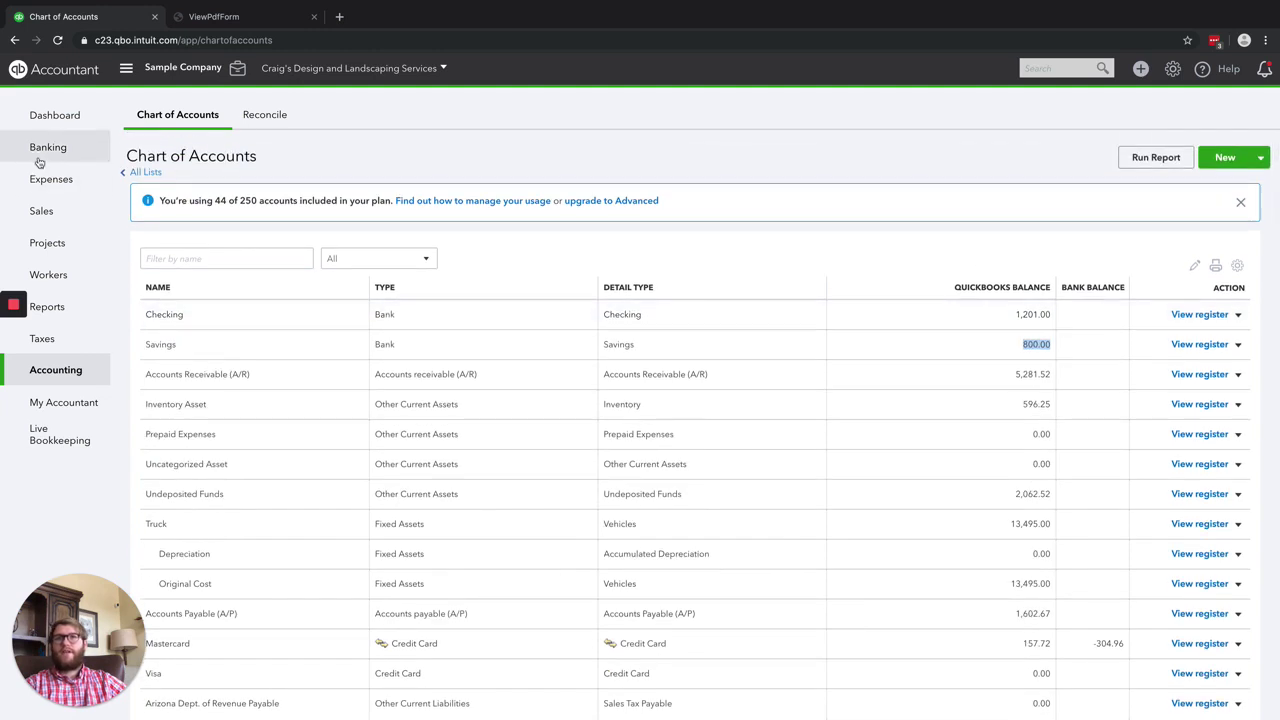
# Compare the Mastercard account's QuickBooks balance with its bank balance in the Chart of Accounts
pyautogui.click(1102, 322)
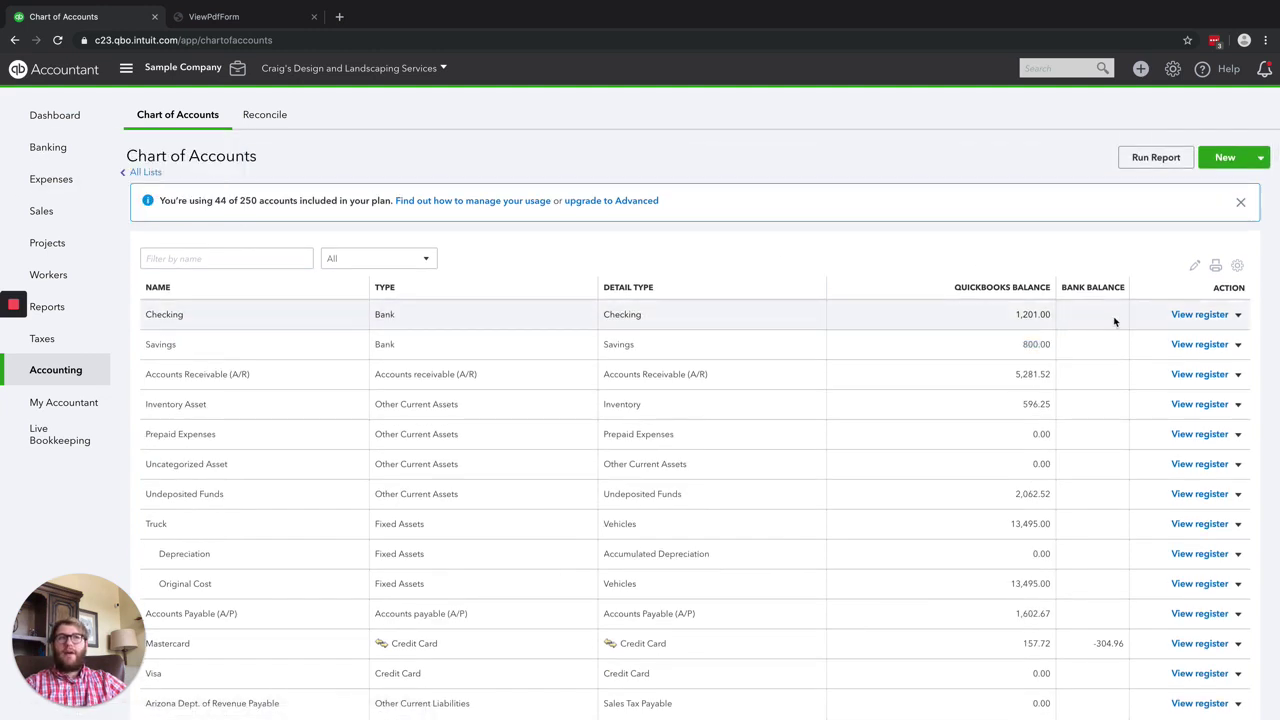
pyautogui.scroll(-1, 1122, 463)
pyautogui.scroll(-2, 1122, 463)
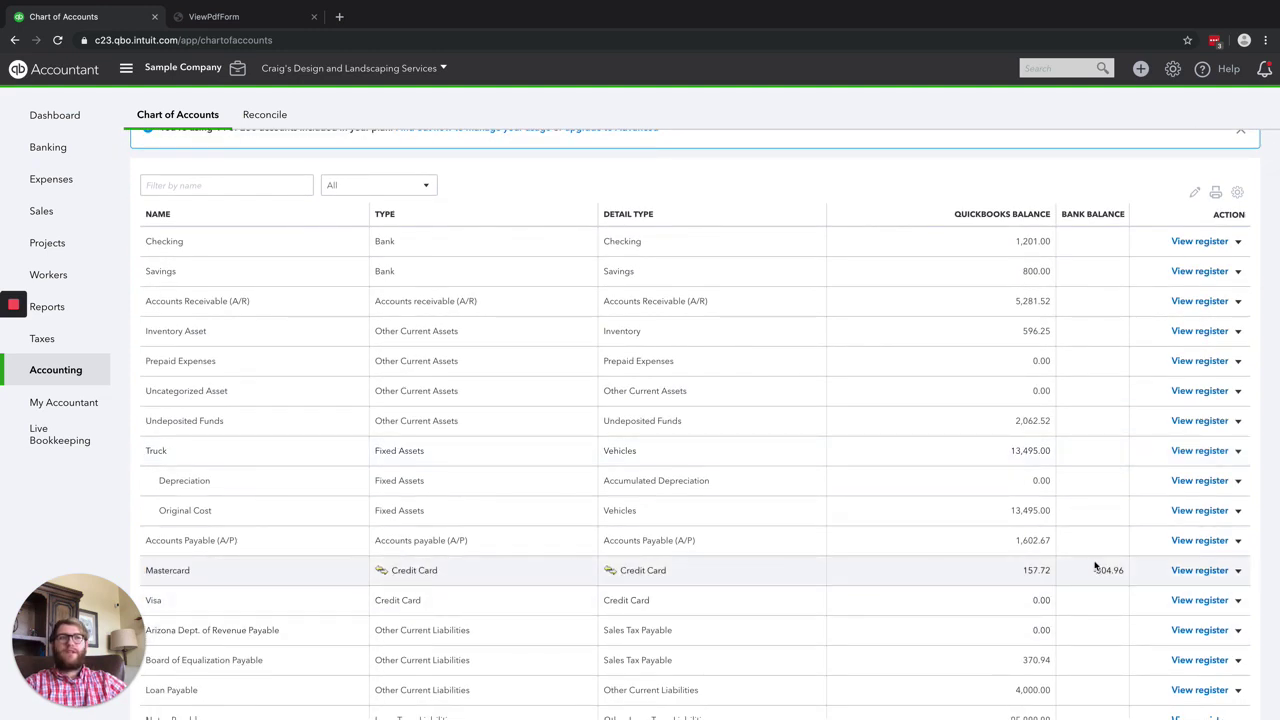
pyautogui.moveTo(1092, 568); pyautogui.dragTo(1138, 576)
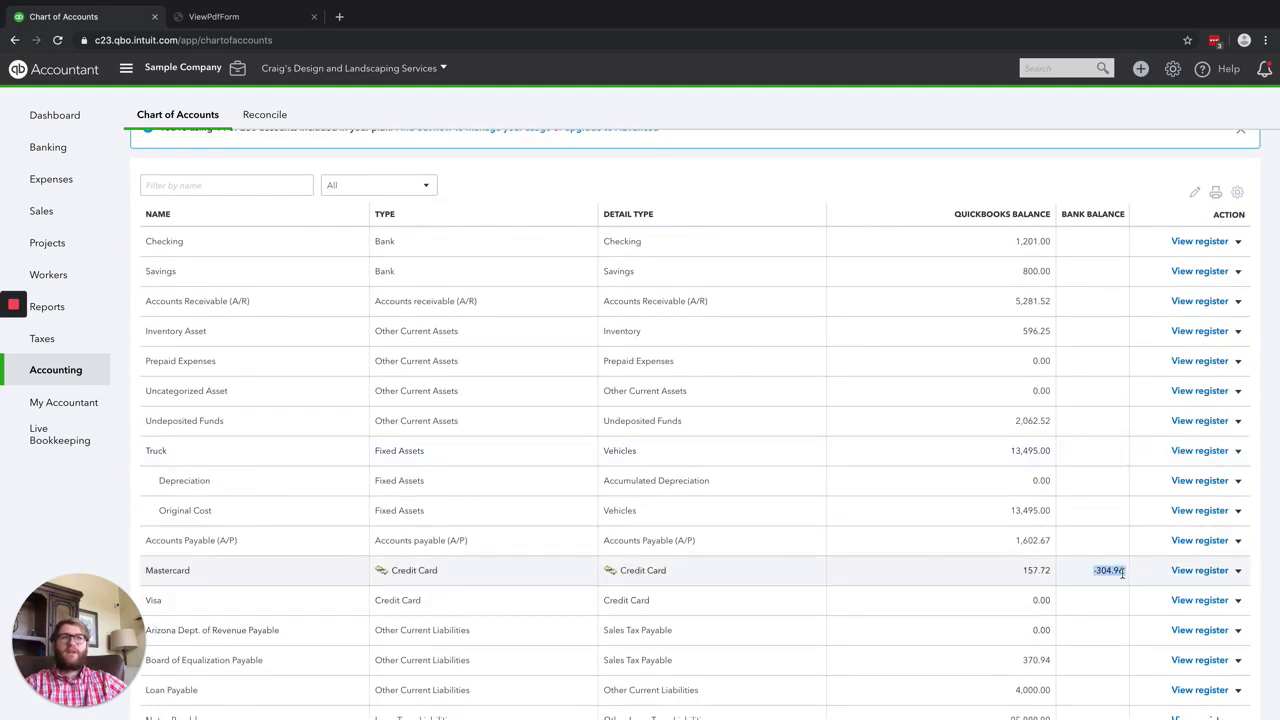
pyautogui.moveTo(1016, 570); pyautogui.dragTo(1058, 573)
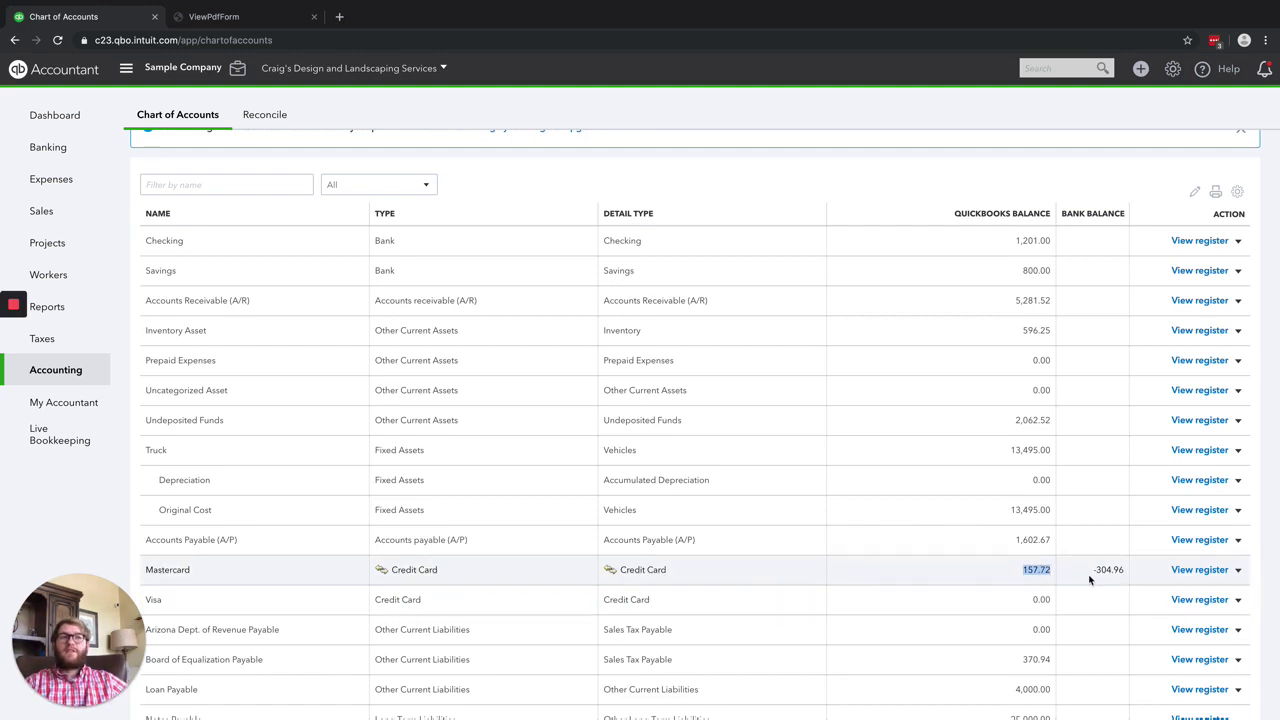
pyautogui.moveTo(1086, 575); pyautogui.dragTo(1131, 569)
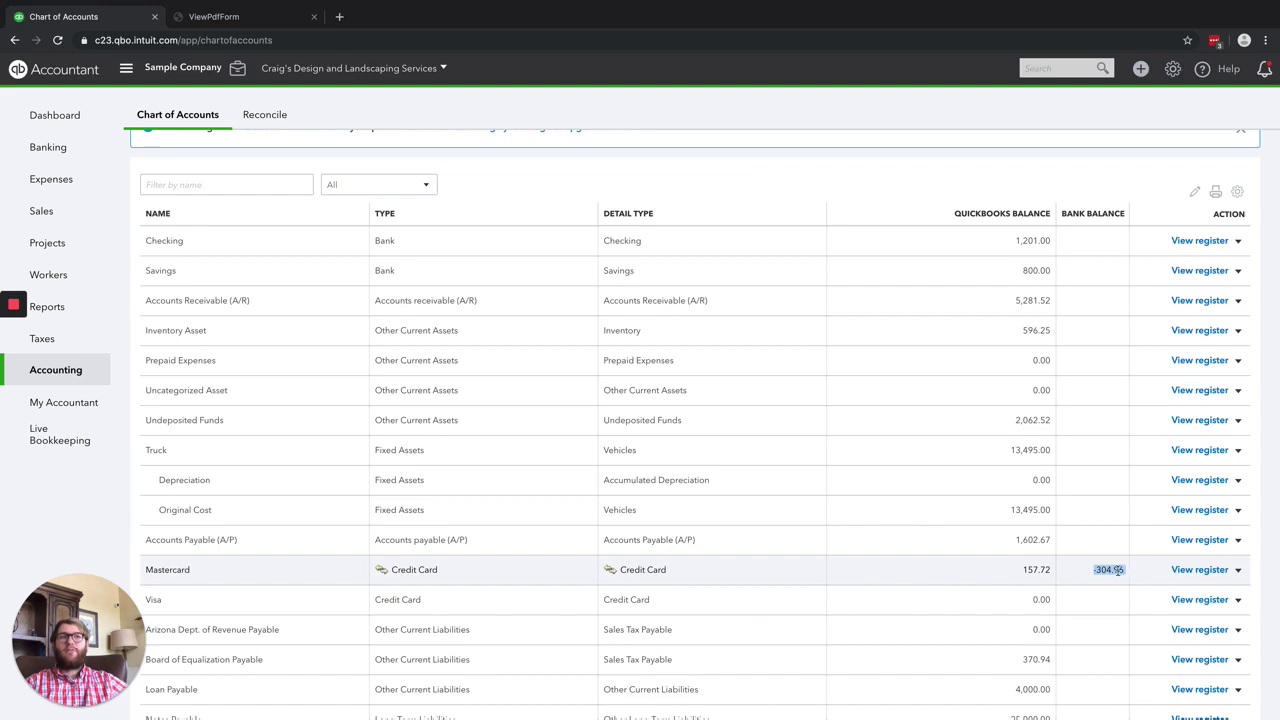
pyautogui.moveTo(1013, 574); pyautogui.dragTo(1056, 569)
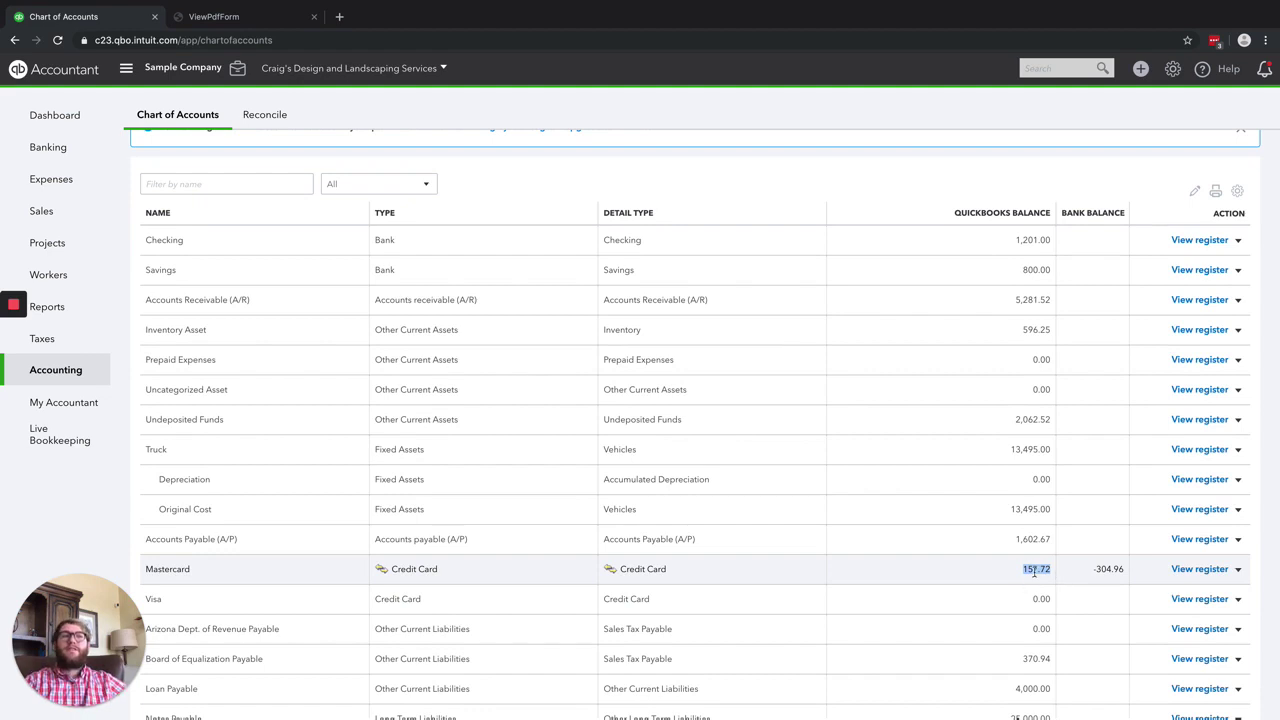
pyautogui.moveTo(1082, 573); pyautogui.dragTo(1124, 569)
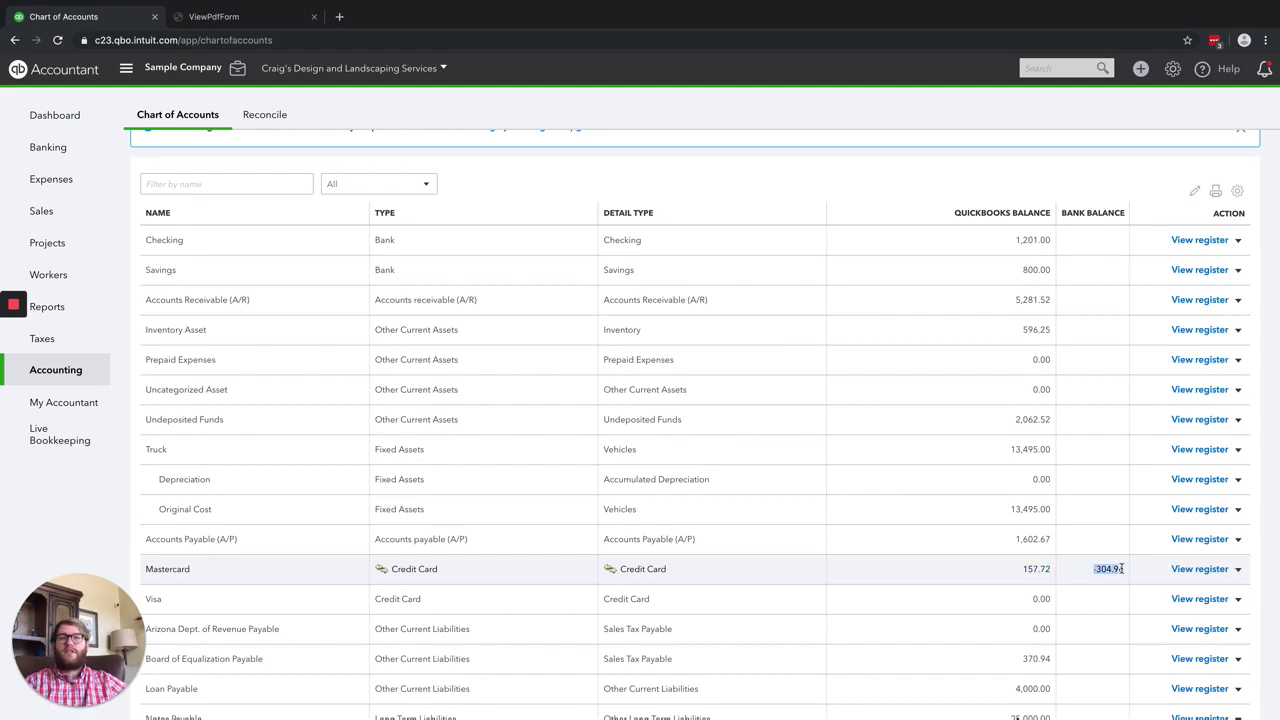
pyautogui.scroll(1, 645, 460)
# Open the banking page and look through the Mastercard transactions awaiting review alongside its bank and QuickBooks balances
pyautogui.click(52, 148)
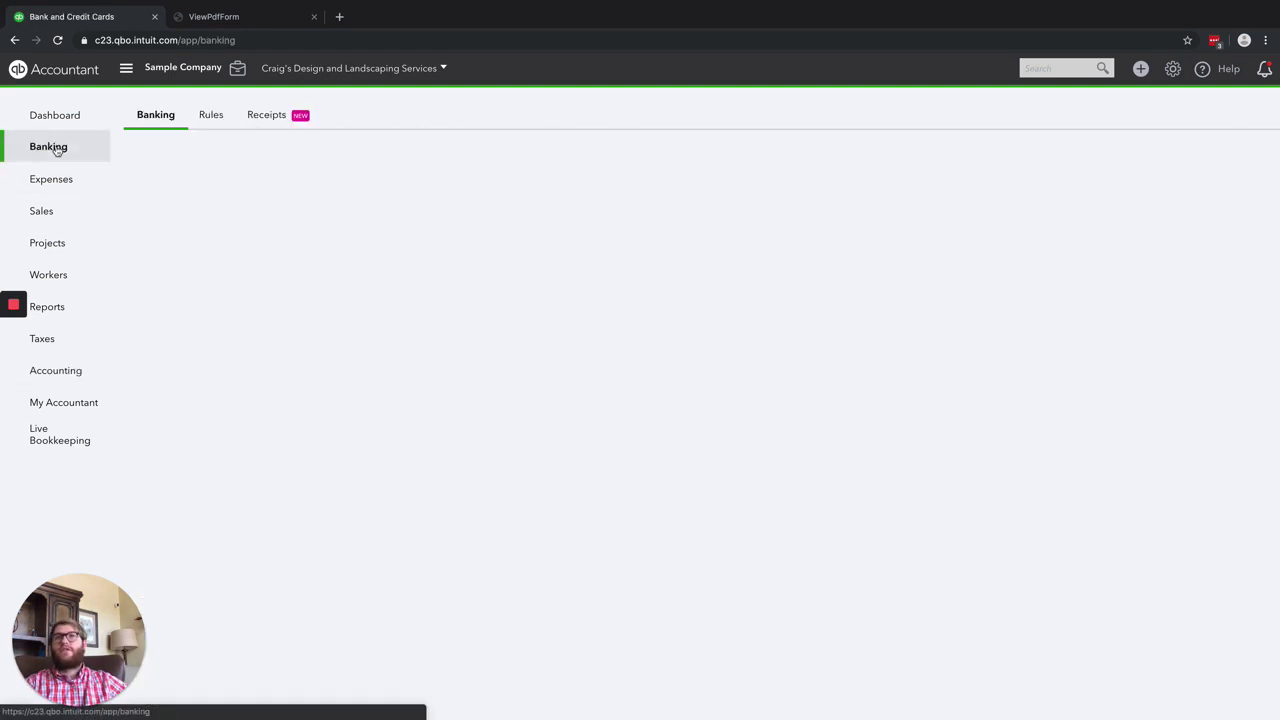
pyautogui.scroll(-1, 529, 347)
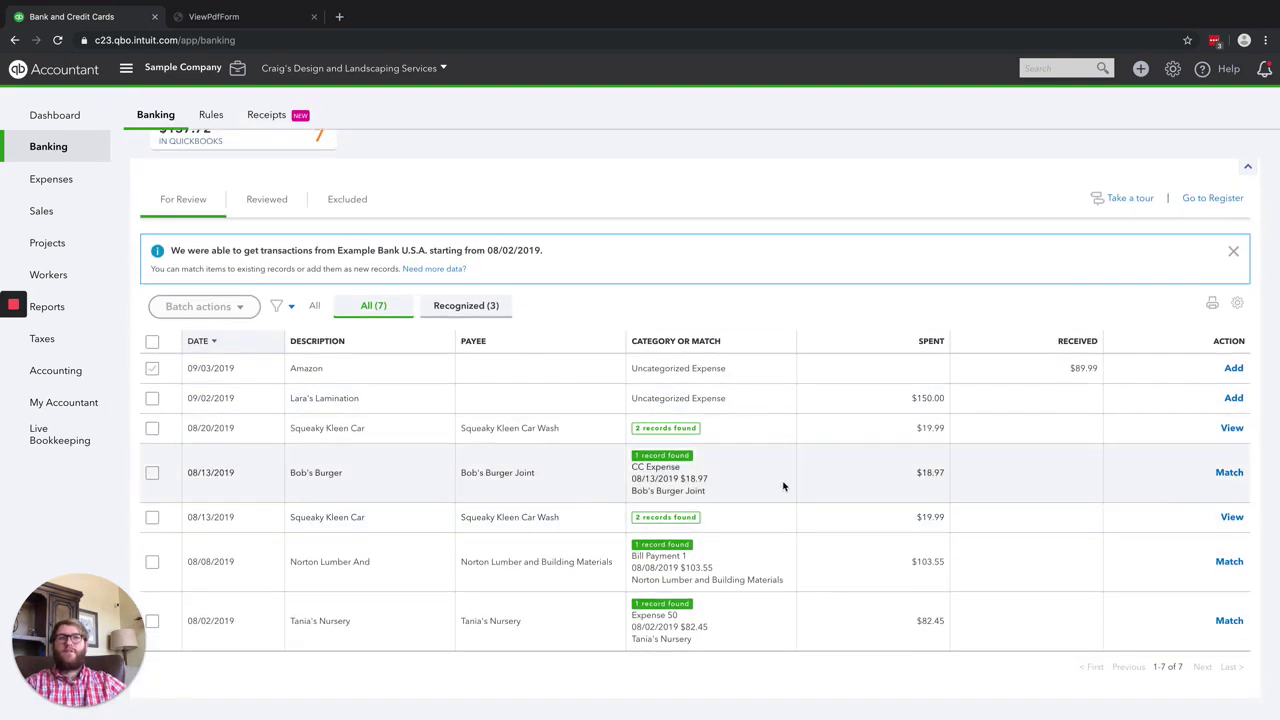
pyautogui.scroll(2, 903, 477)
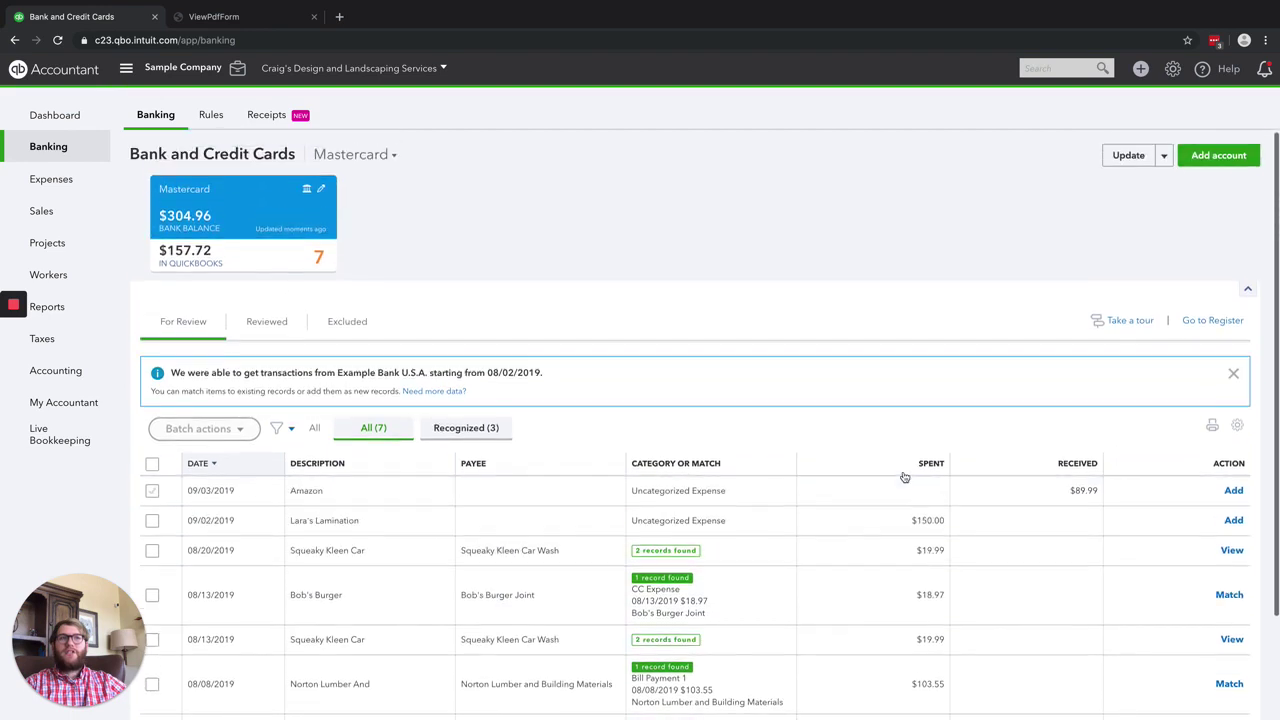
pyautogui.scroll(-1, 1005, 510)
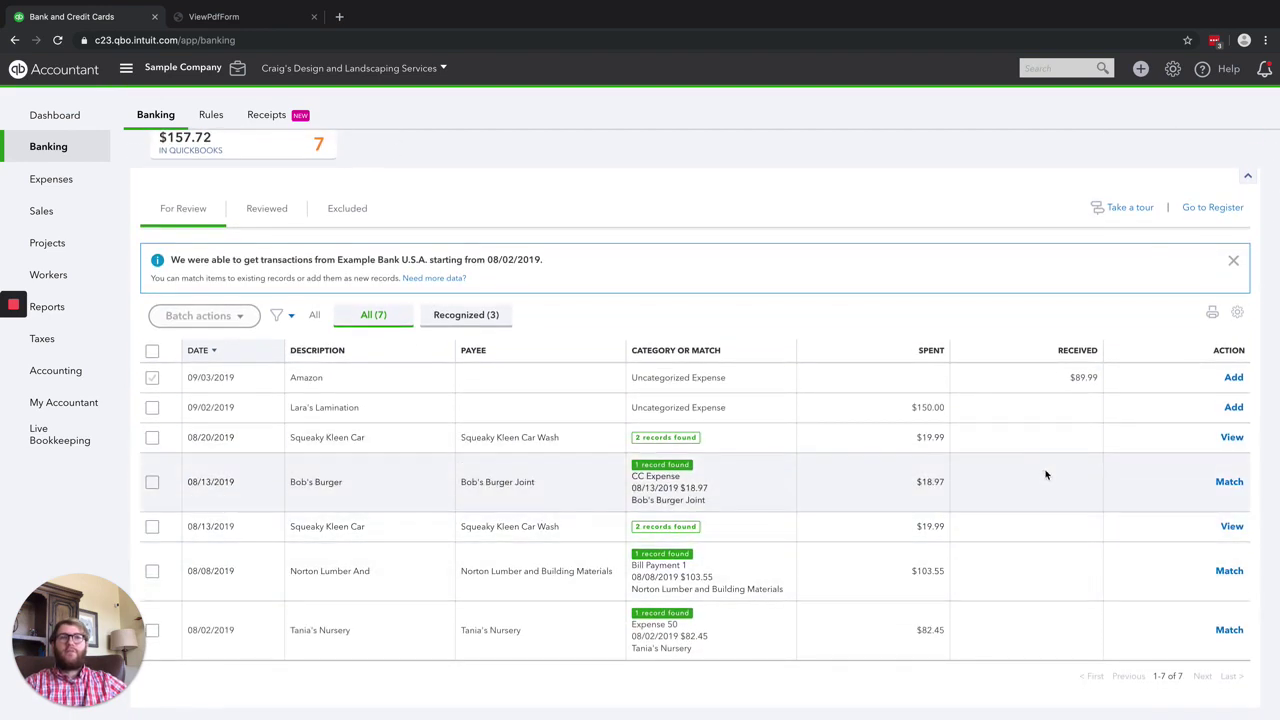
pyautogui.scroll(1, 1046, 474)
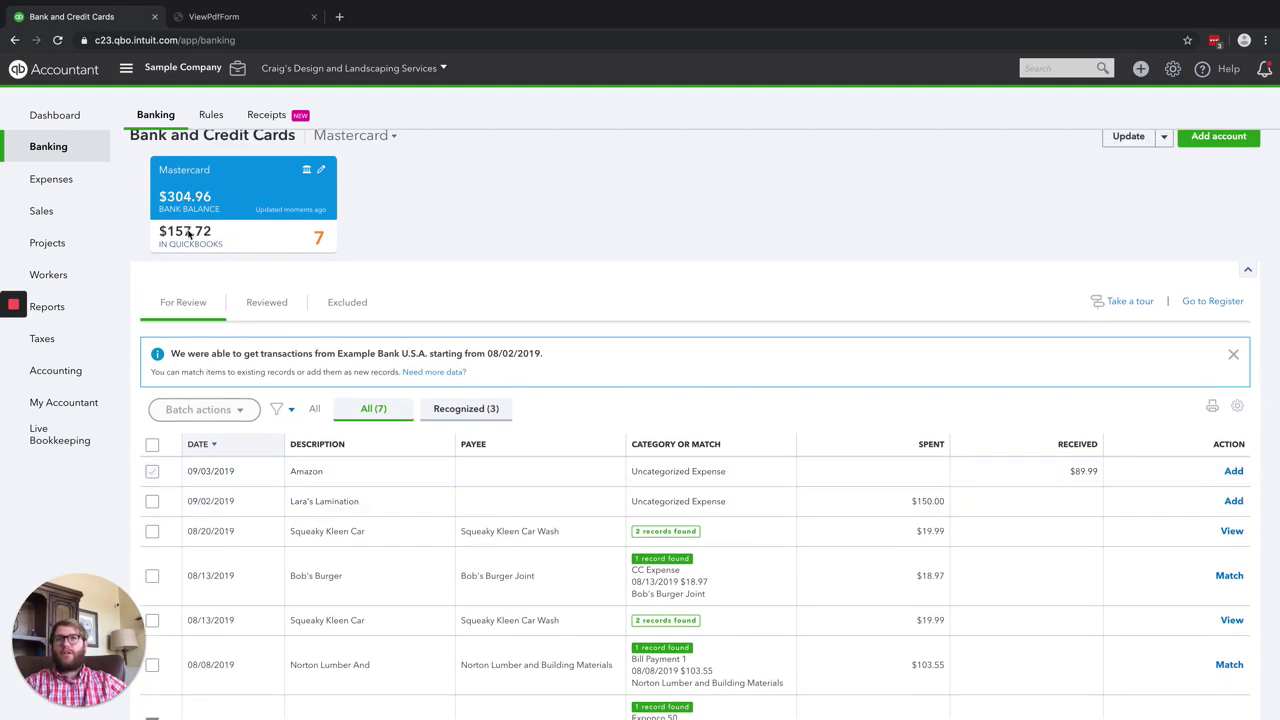
# Edit the Mastercard account from the Chart of Accounts, select disconnecting it on save, and close it without saving
pyautogui.click(56, 374)
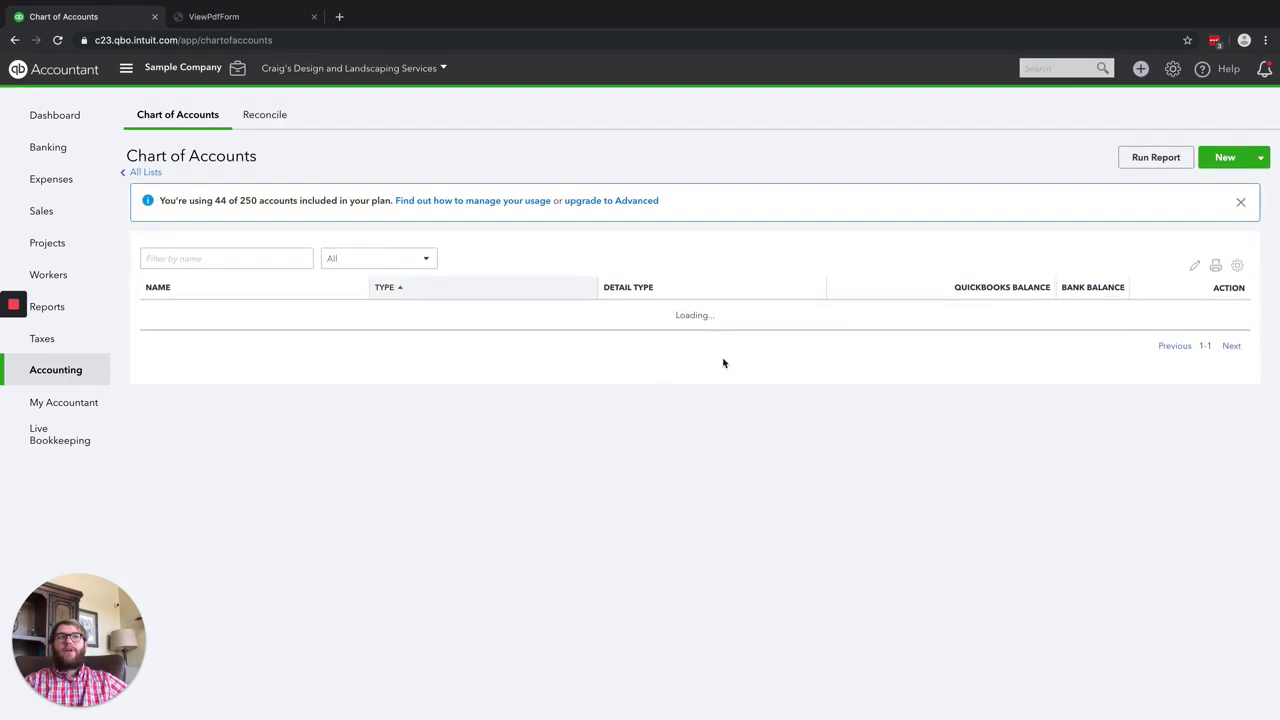
pyautogui.scroll(-2, 726, 362)
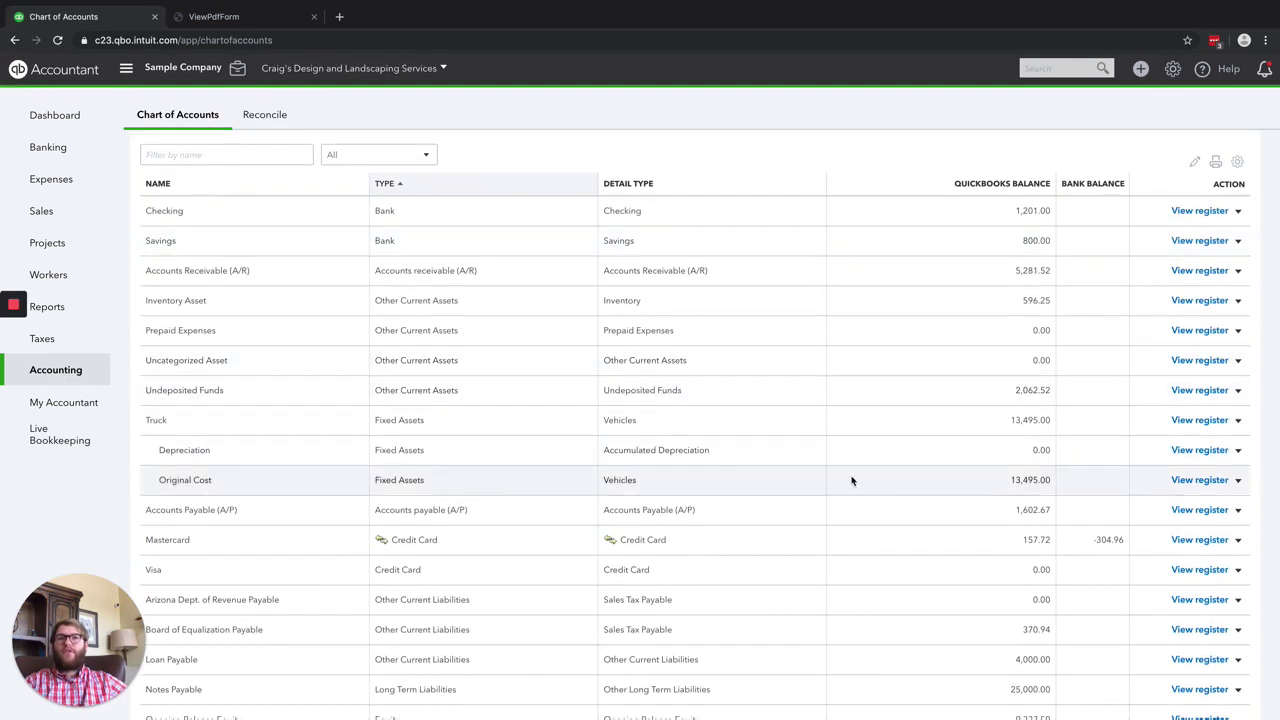
pyautogui.click(1238, 540)
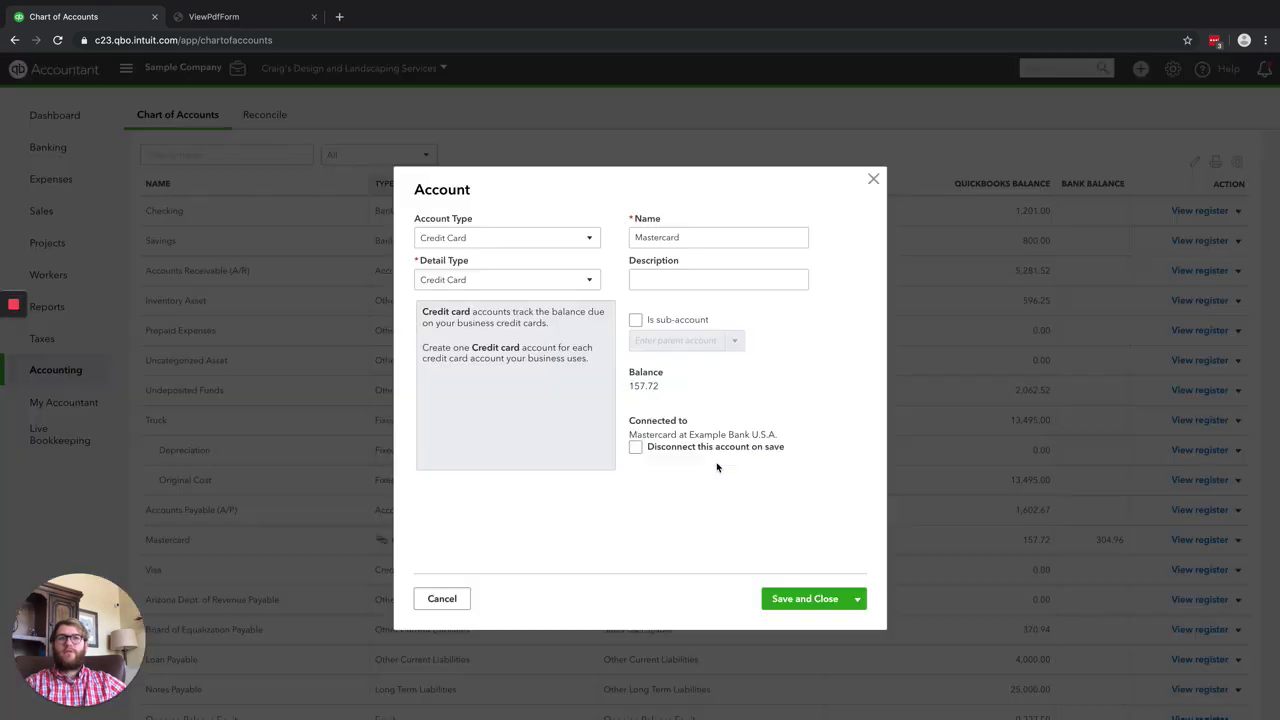
pyautogui.click(635, 447)
pyautogui.click(874, 181)
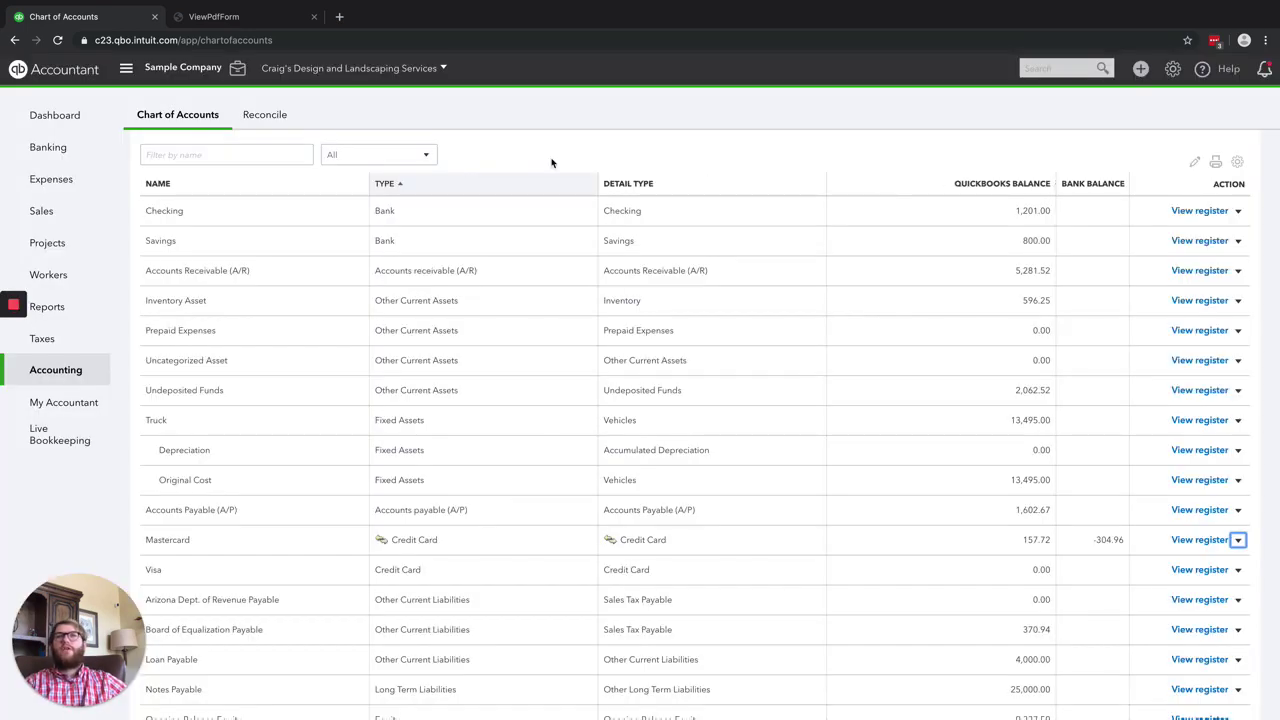
# Edit the Mastercard account's info from its banking page card, select disconnecting it on save, and discard the change
pyautogui.click(48, 149)
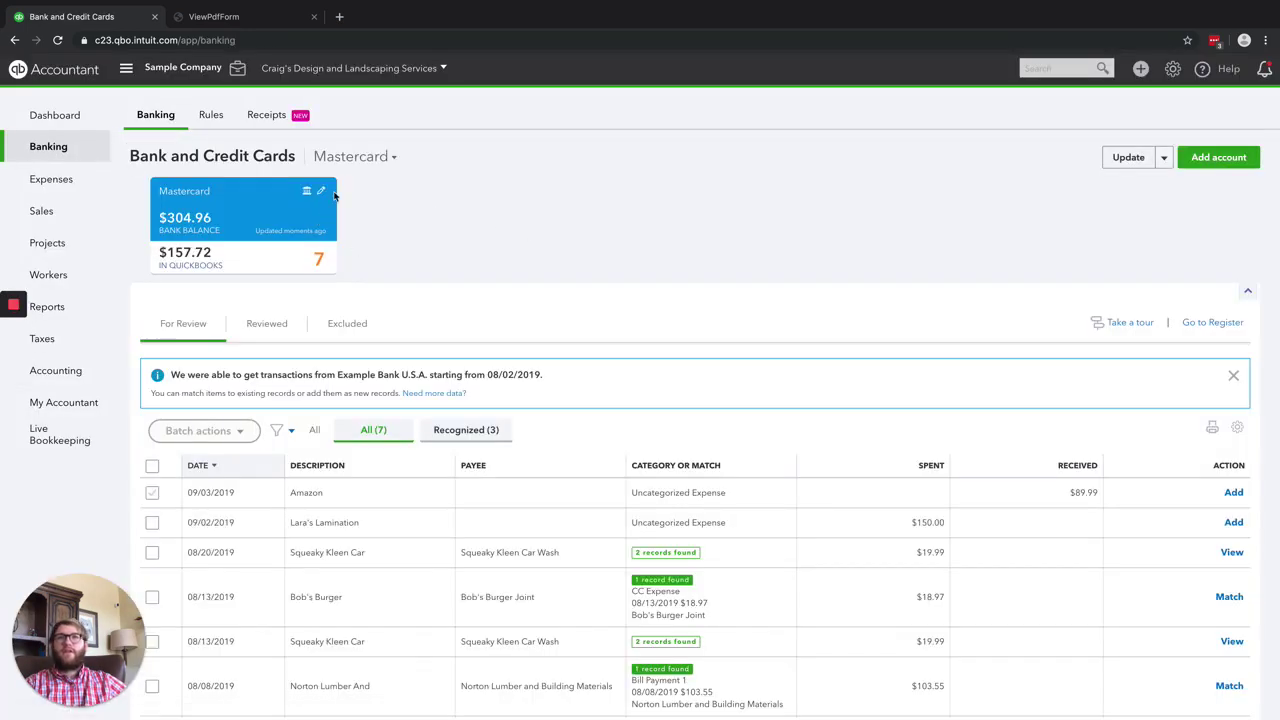
pyautogui.click(322, 196)
pyautogui.click(279, 250)
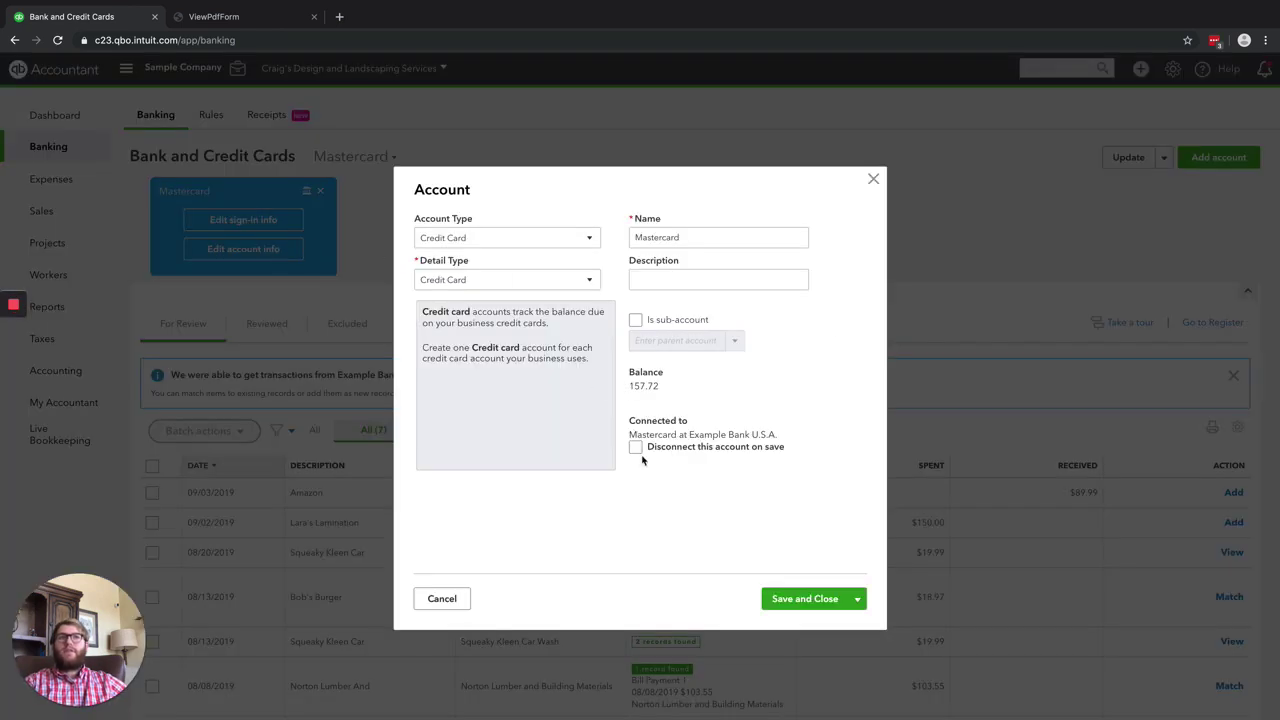
pyautogui.click(636, 447)
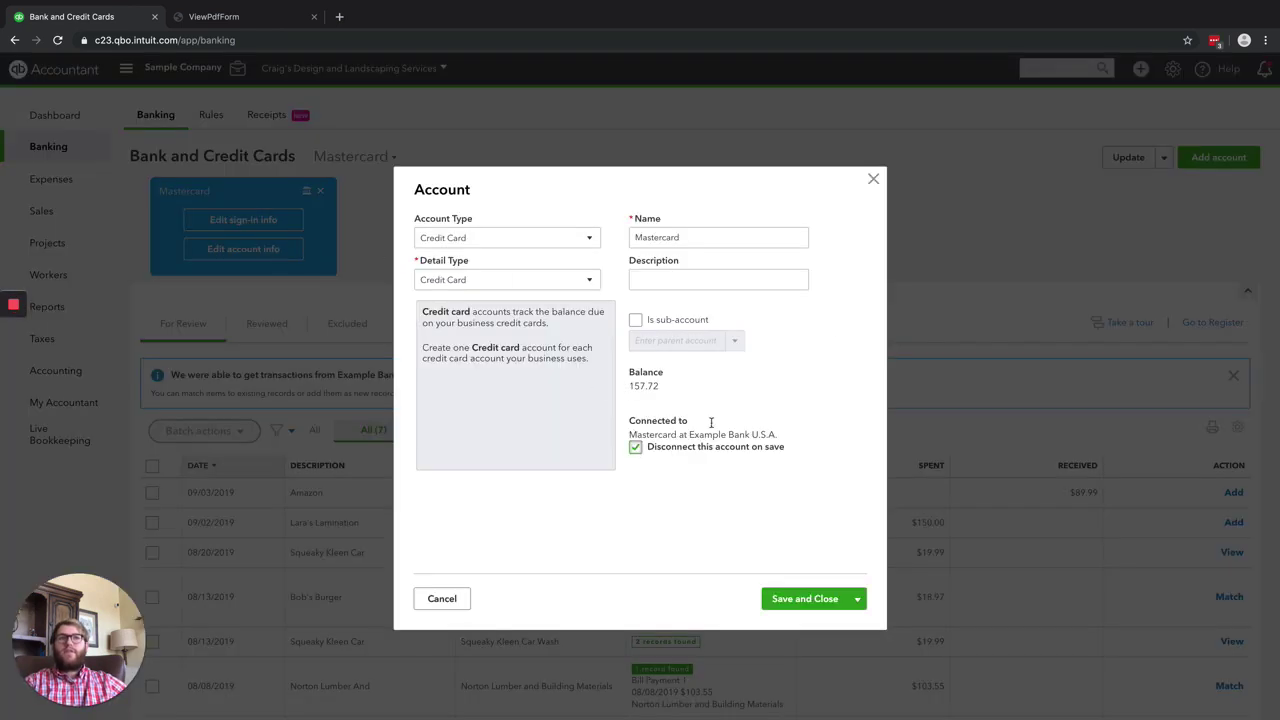
pyautogui.click(873, 182)
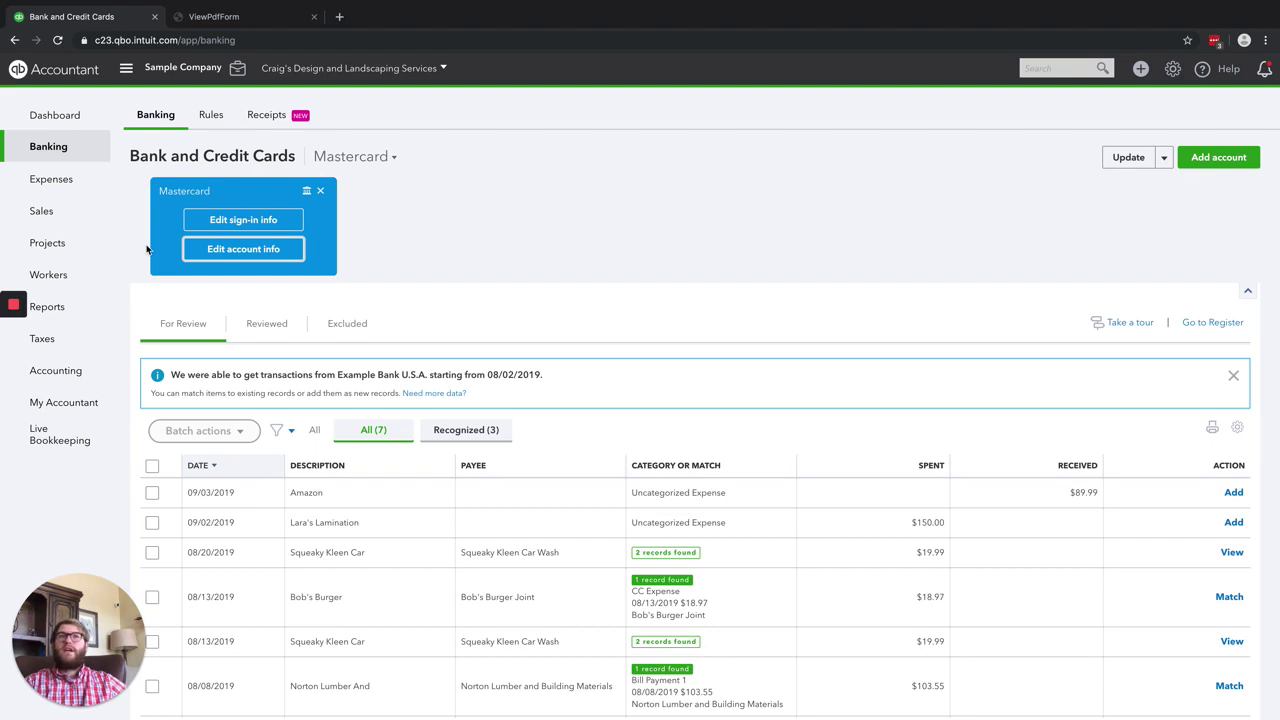
pyautogui.moveTo(14, 308)
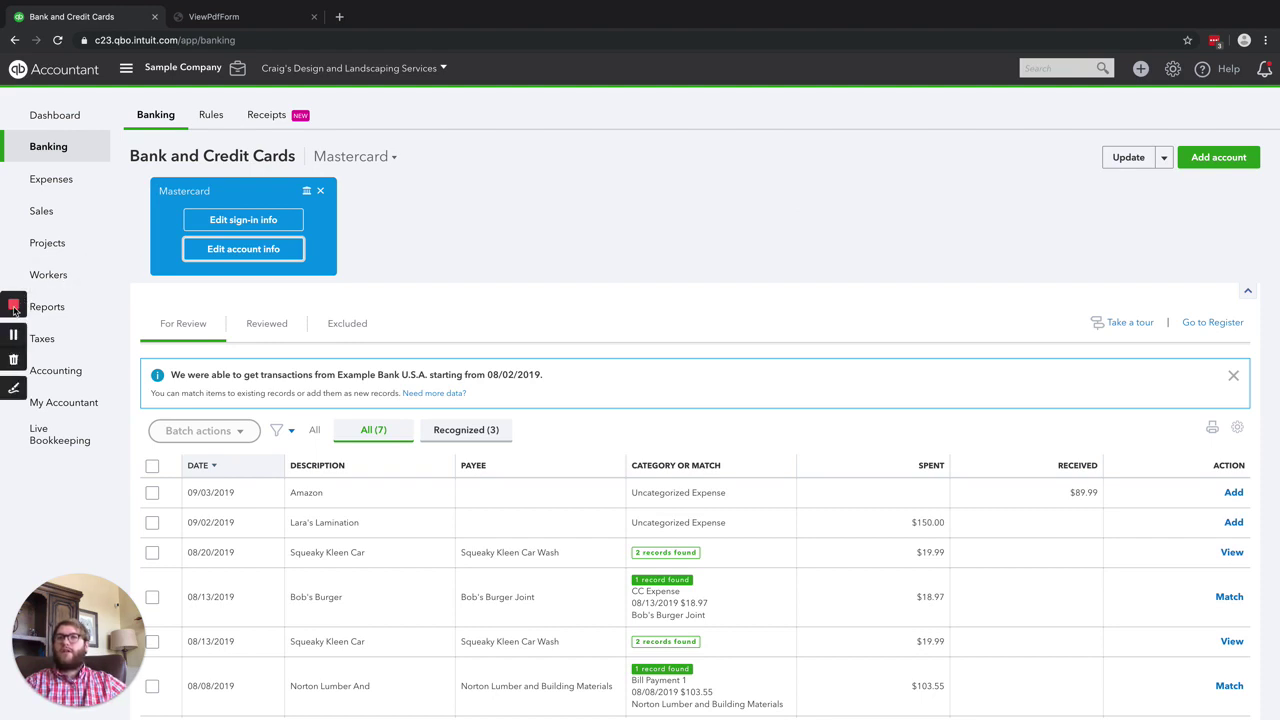